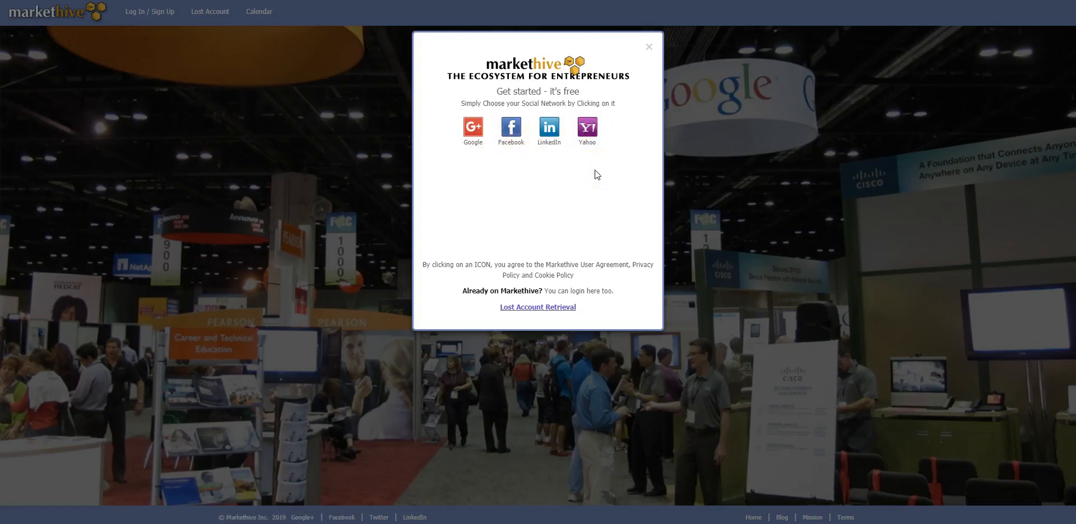
Step: Sign in to Markethive with the Google account and look over the news feed
left_click(473, 129)
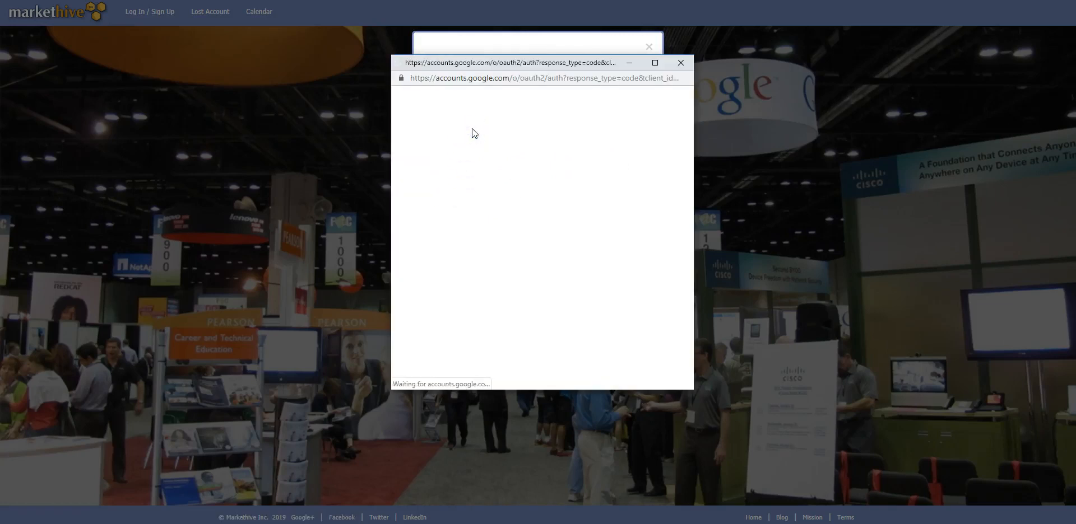
left_click(473, 200)
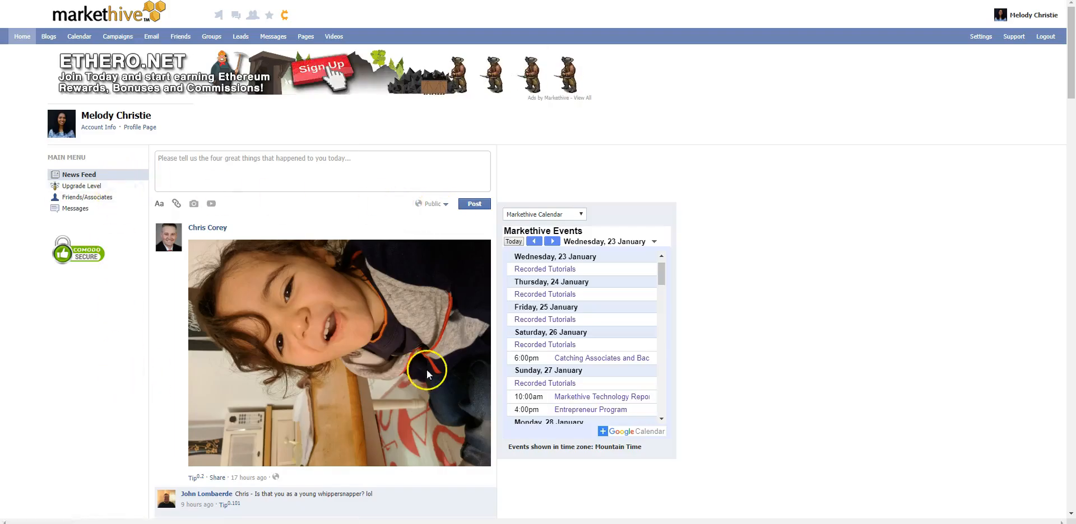
scroll(447, 197, "down", 8)
scroll(445, 194, "up", 8)
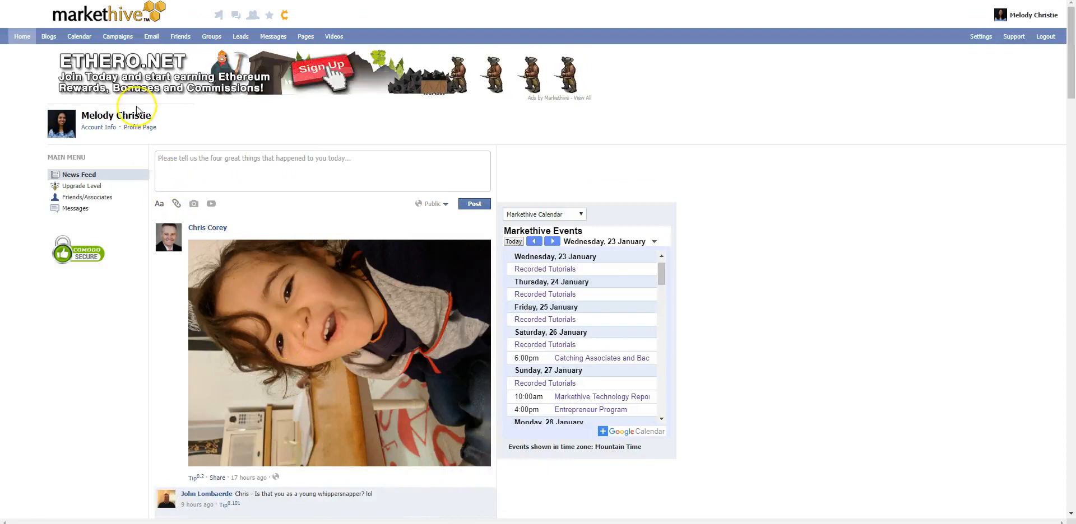
Step: Create a new marketing campaign named YTE with the note EBOOK
left_click(118, 39)
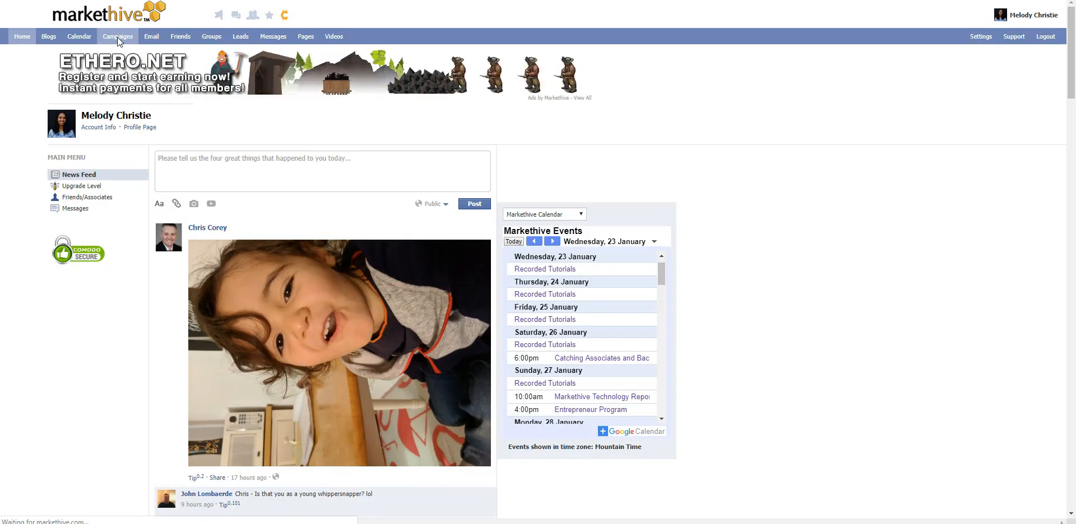
left_click(130, 93)
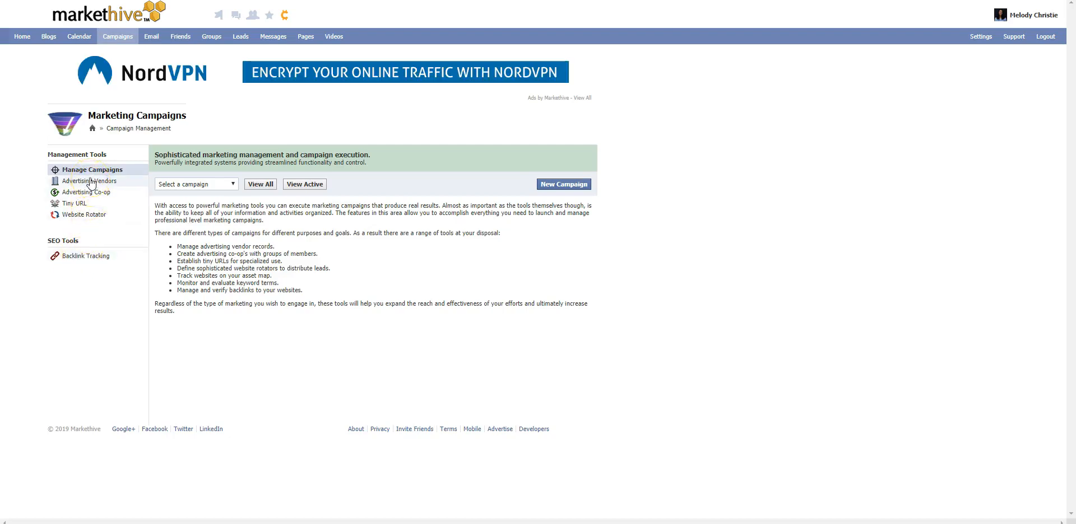
left_click(100, 193)
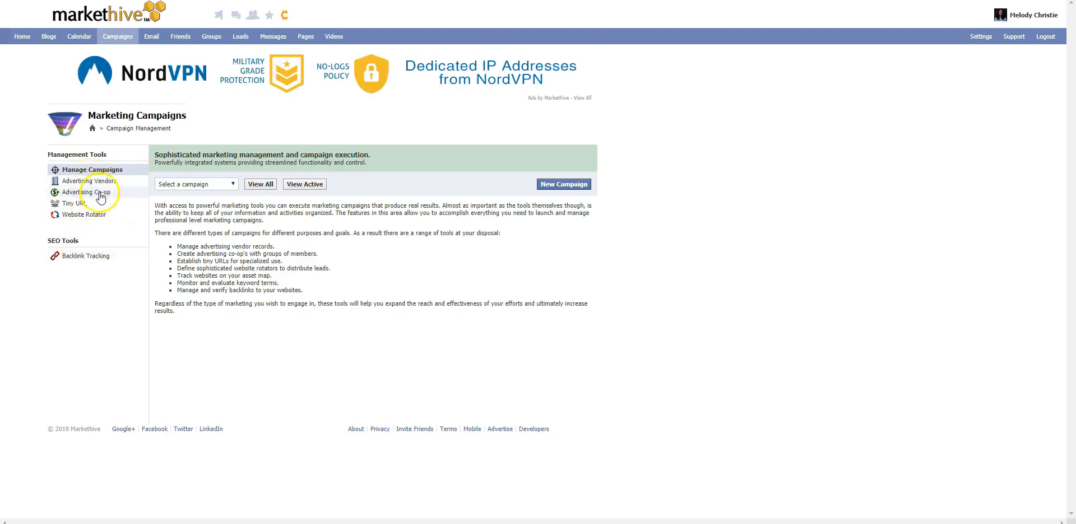
left_click(564, 187)
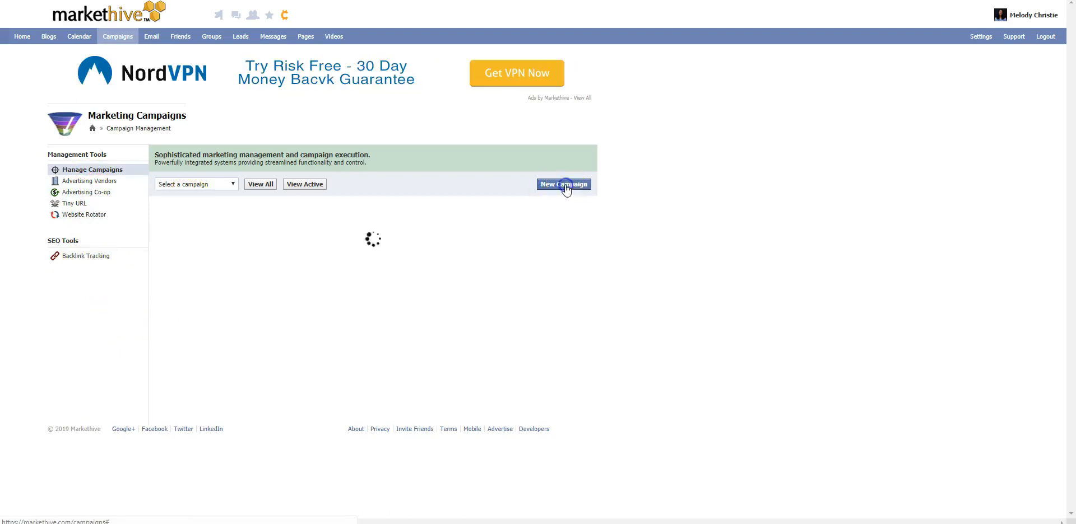
left_click(230, 244)
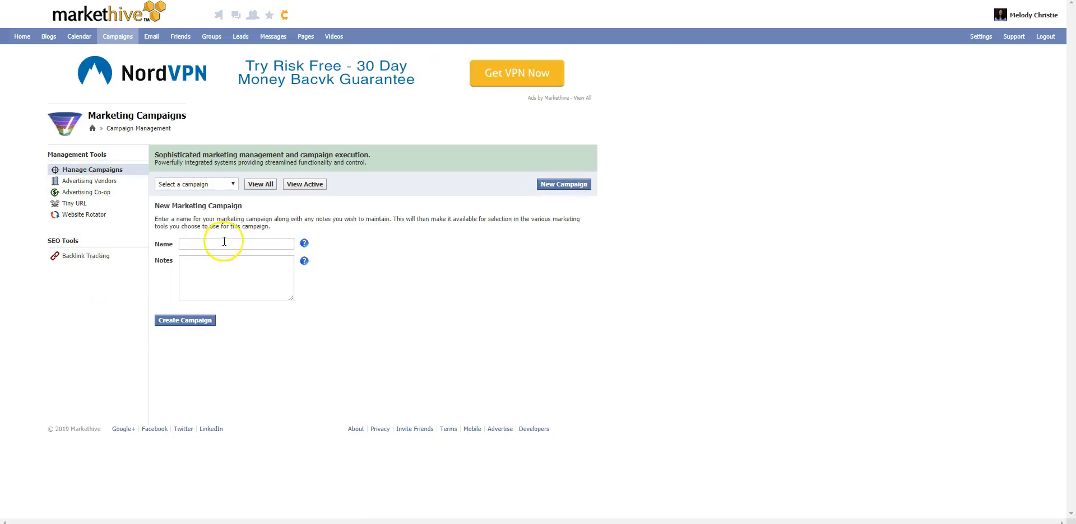
left_click(421, 252)
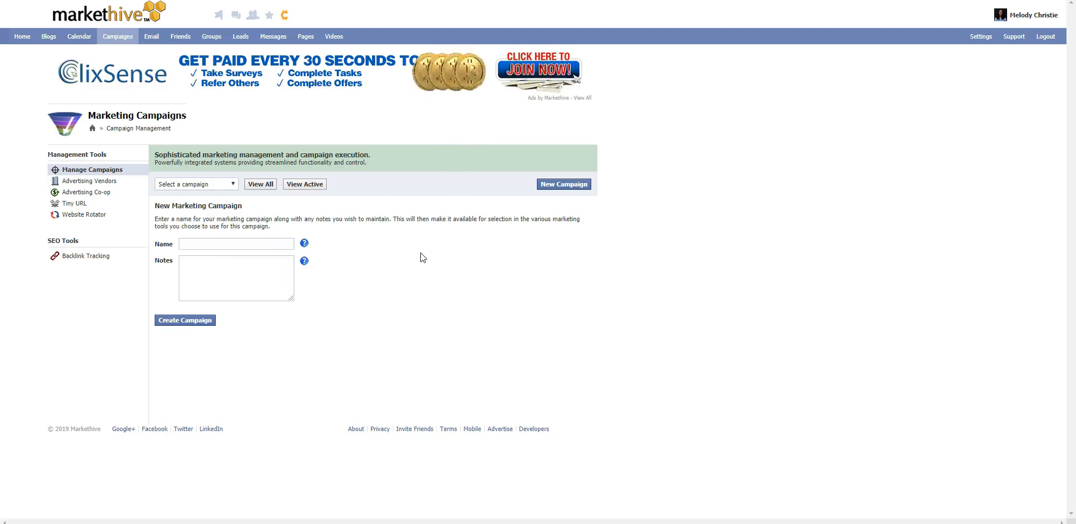
left_click(235, 246)
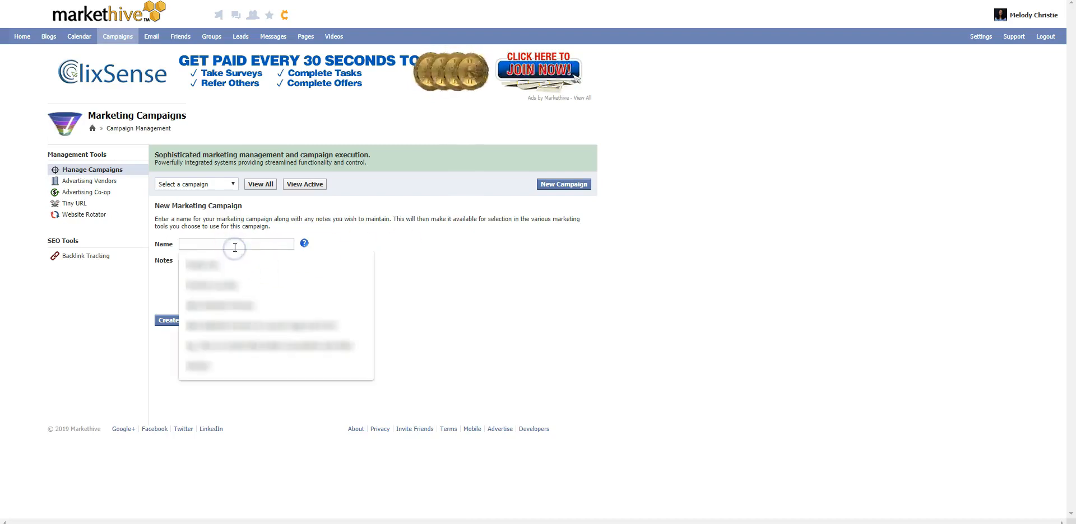
type("YTE")
left_click(254, 278)
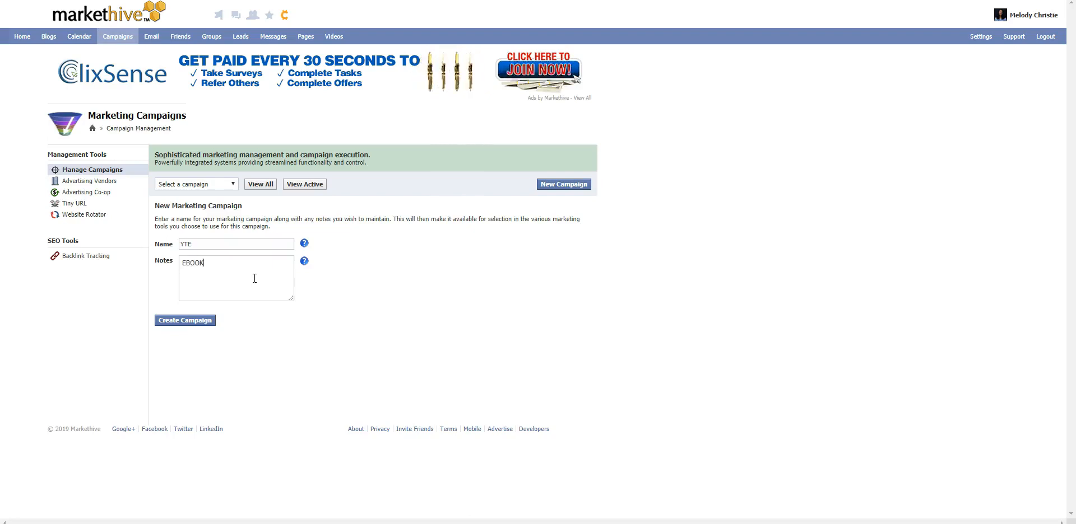
left_click(176, 322)
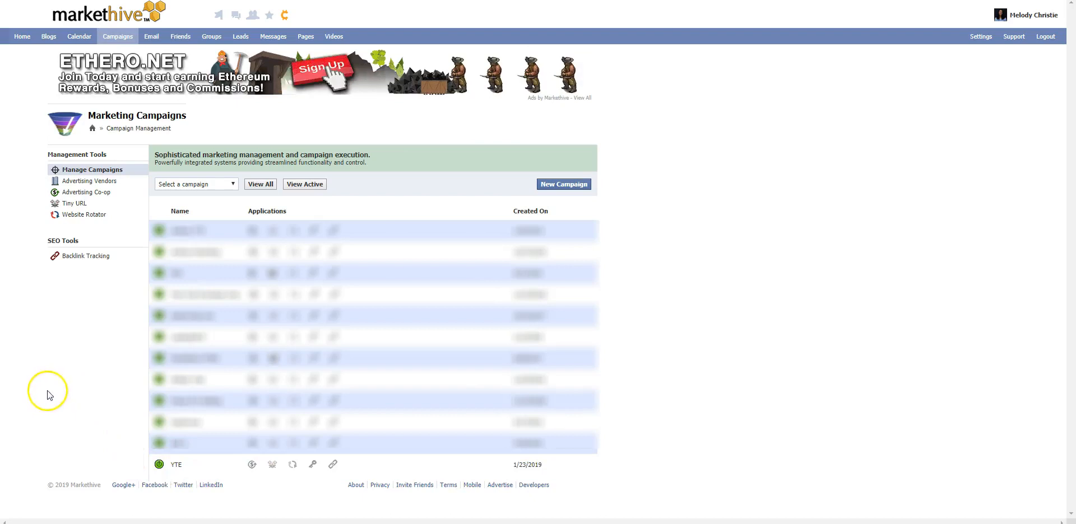
Step: Create a new lead group for the YTE campaign
left_click(246, 41)
left_click(80, 183)
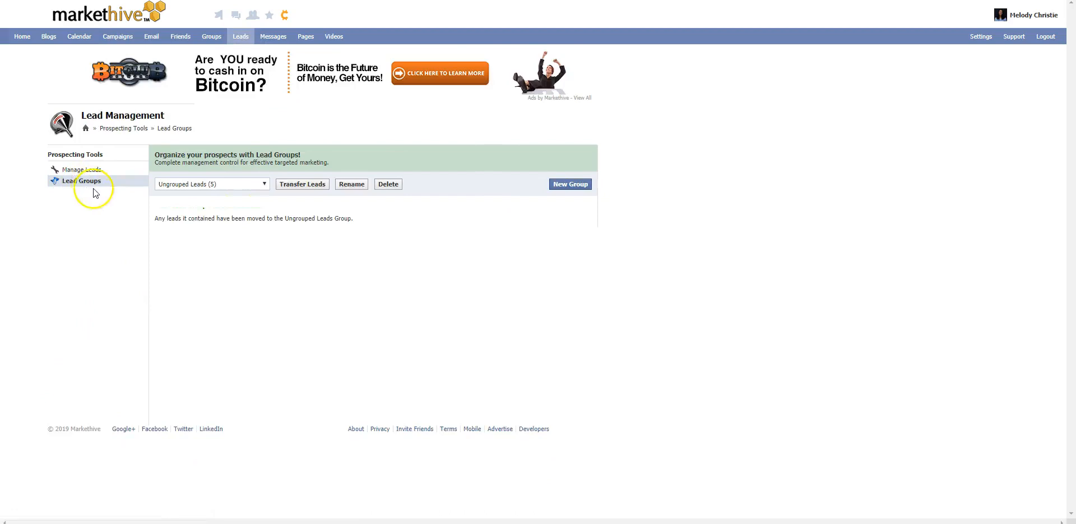
left_click(578, 187)
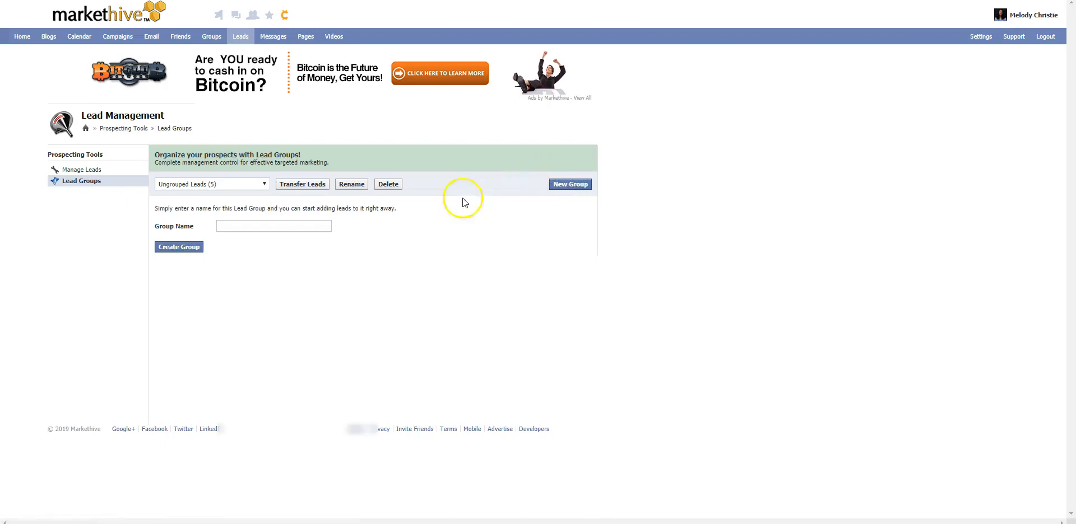
left_click(292, 227)
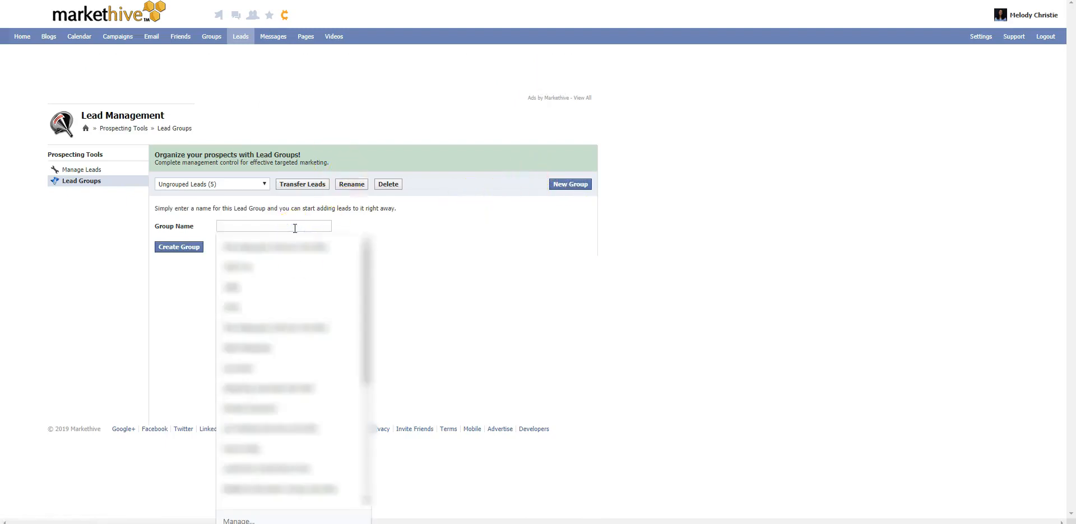
type("YTE")
left_click(168, 247)
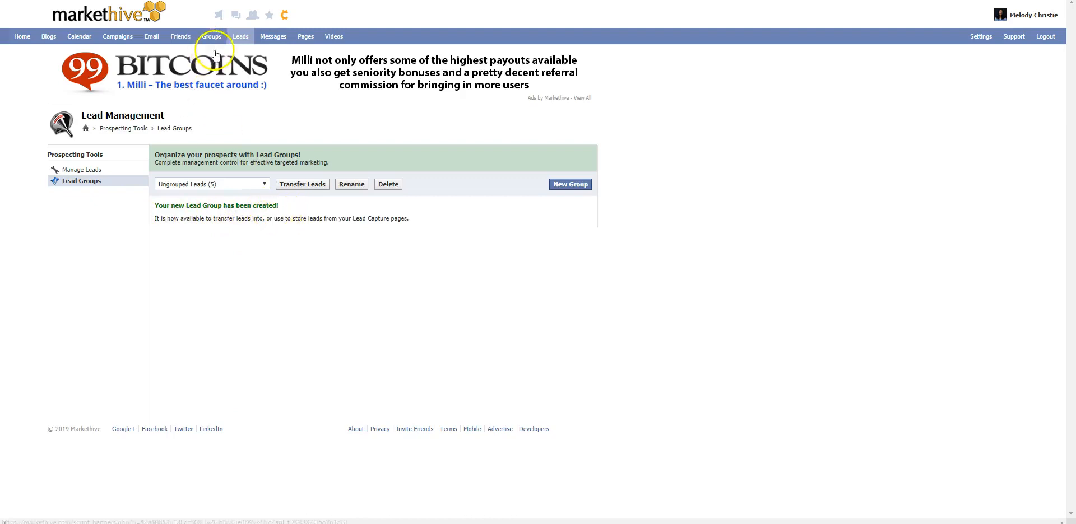
Step: Create a new email autoresponder named YTE
left_click(152, 37)
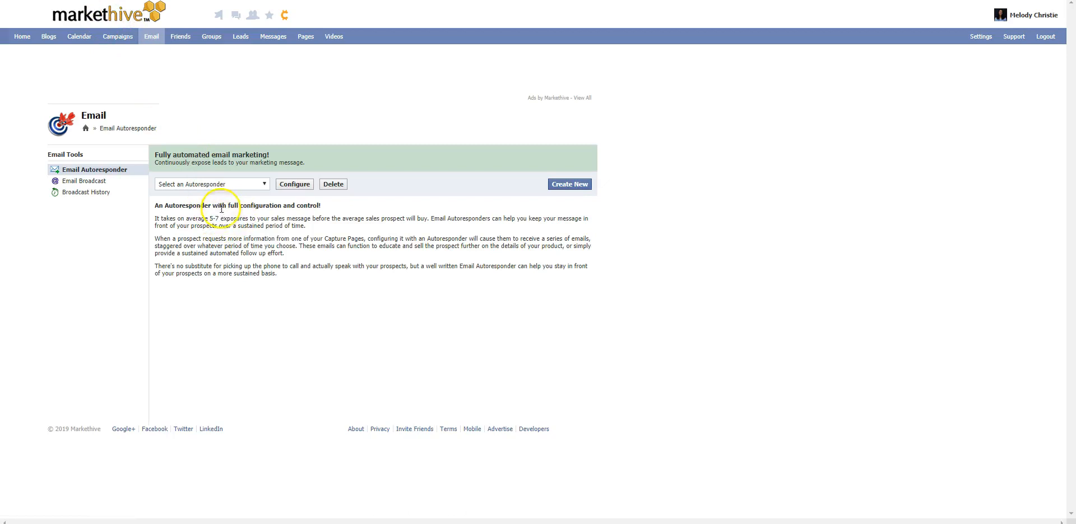
left_click(561, 186)
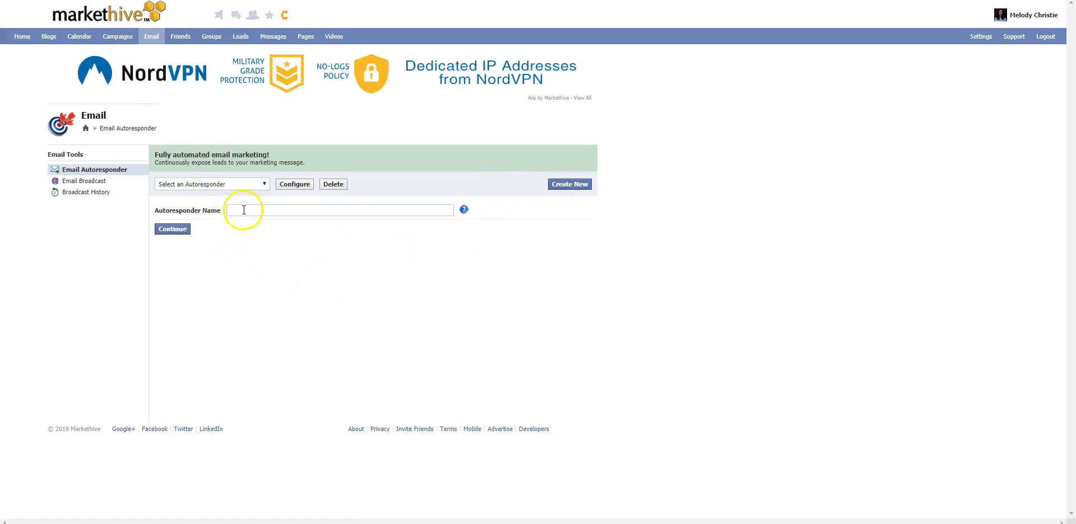
type("YTE")
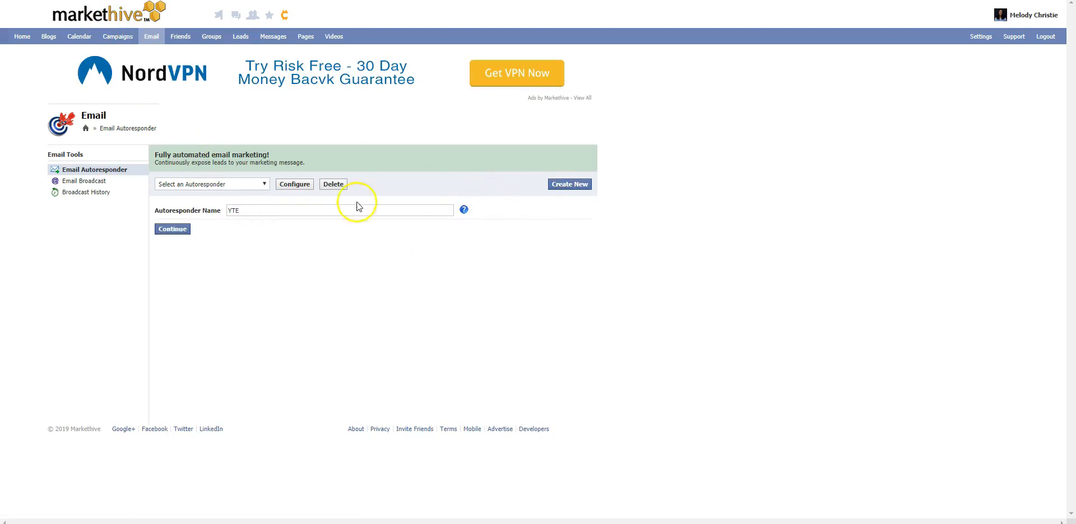
left_click(163, 230)
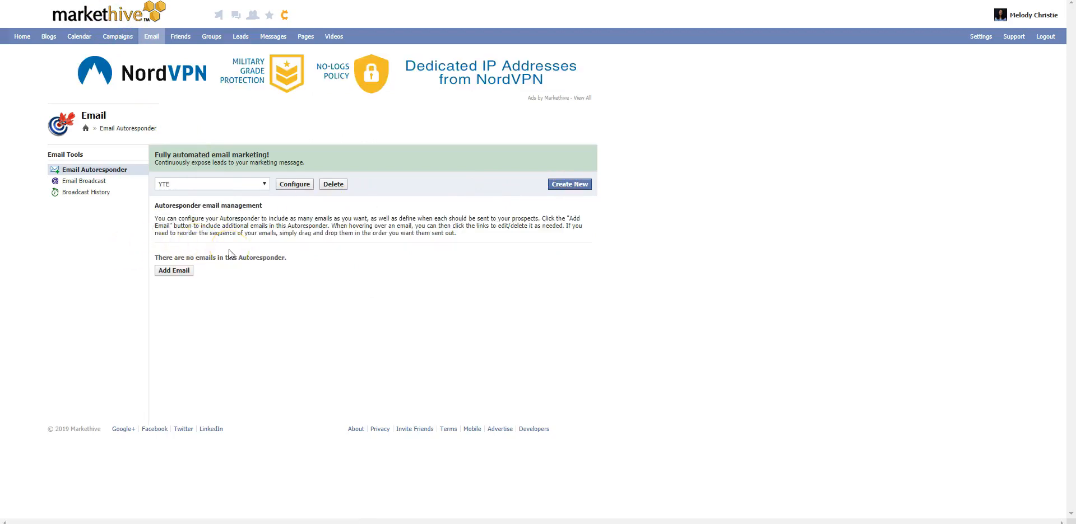
Step: Add an email to the YTE autoresponder with the subject "%%NAME%%, Norwegian Government Depression Breakthrough Ebook" and a thank-you message for the ebook request
left_click(189, 272)
left_click(222, 213)
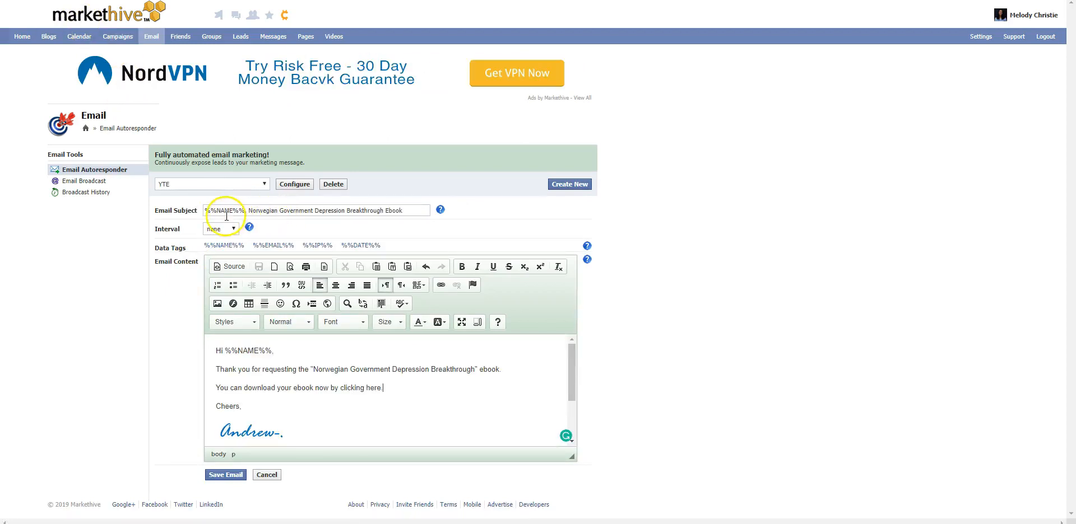
left_click_drag(211, 210, 251, 210)
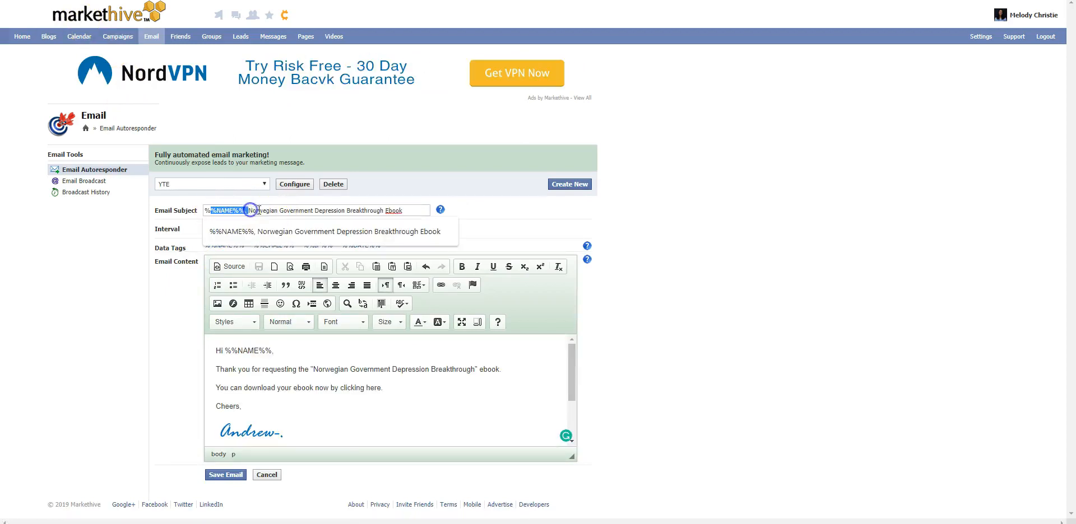
left_click(259, 211)
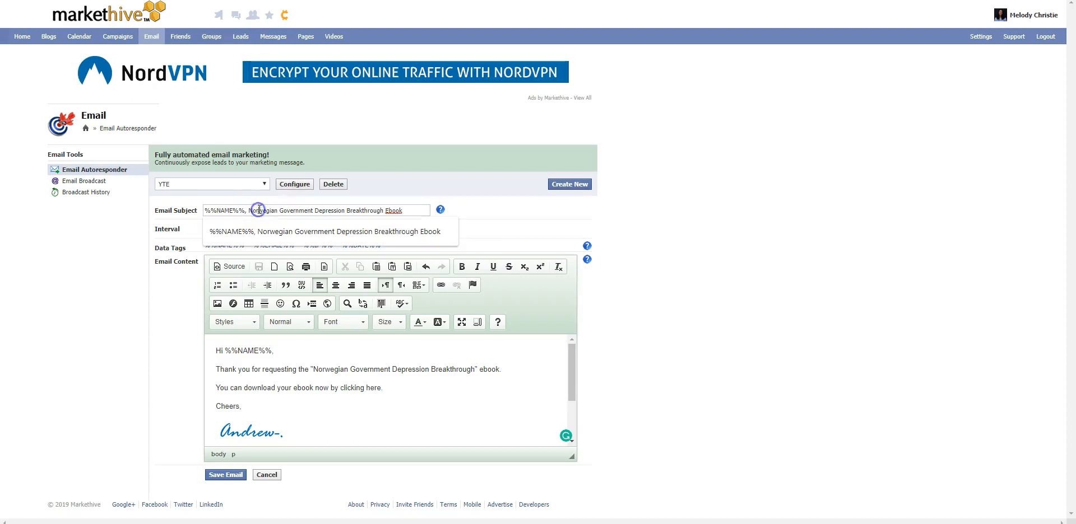
left_click(269, 412)
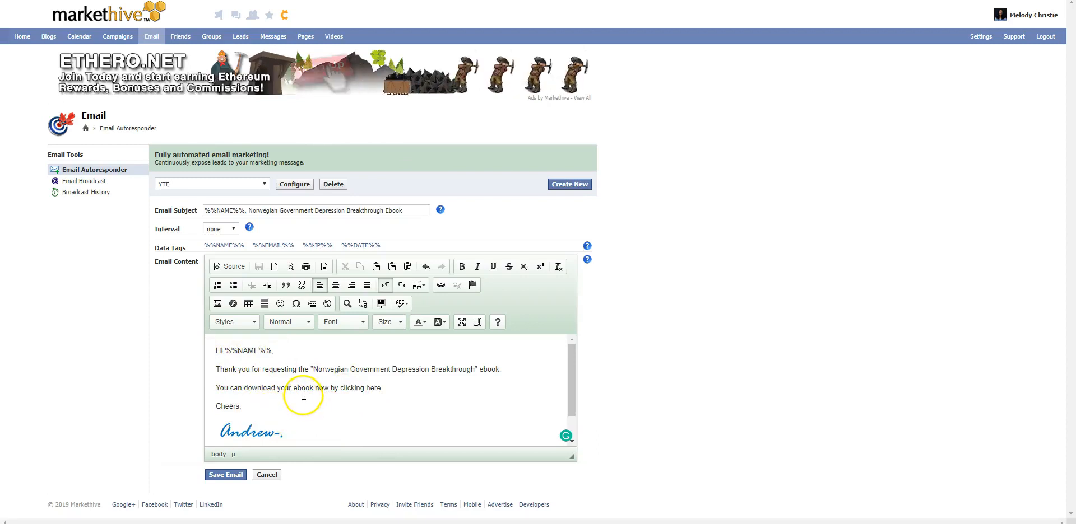
left_click(250, 432)
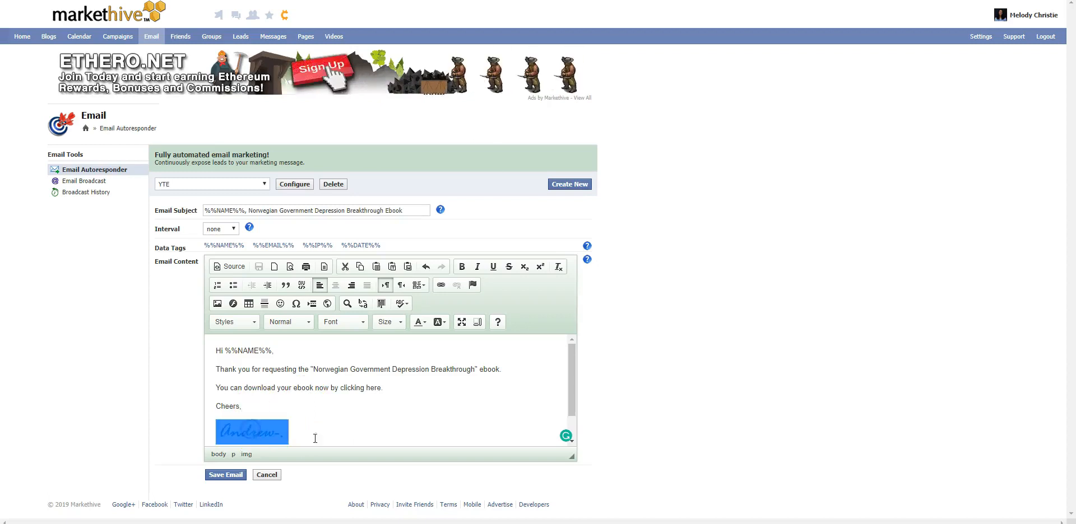
left_click(247, 407)
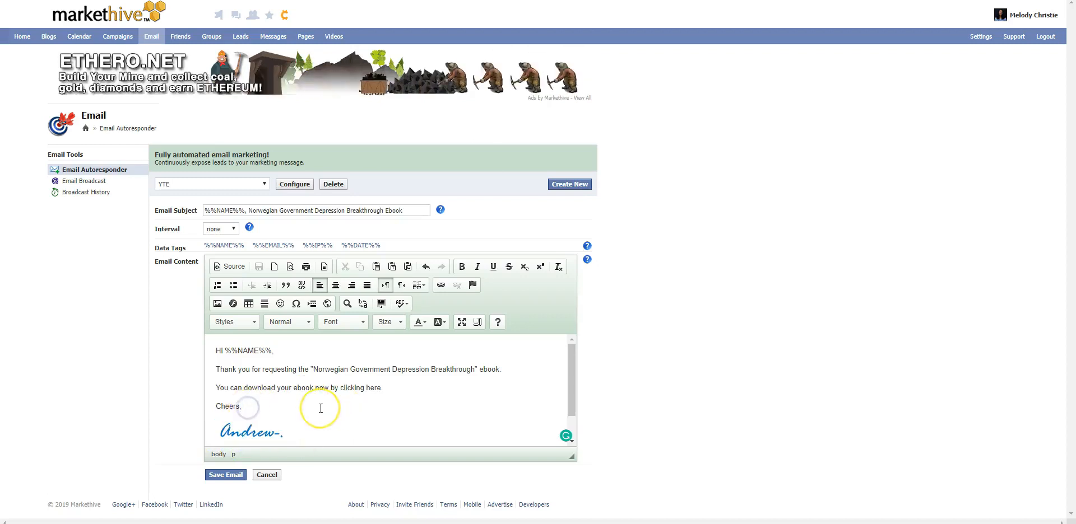
key("Return")
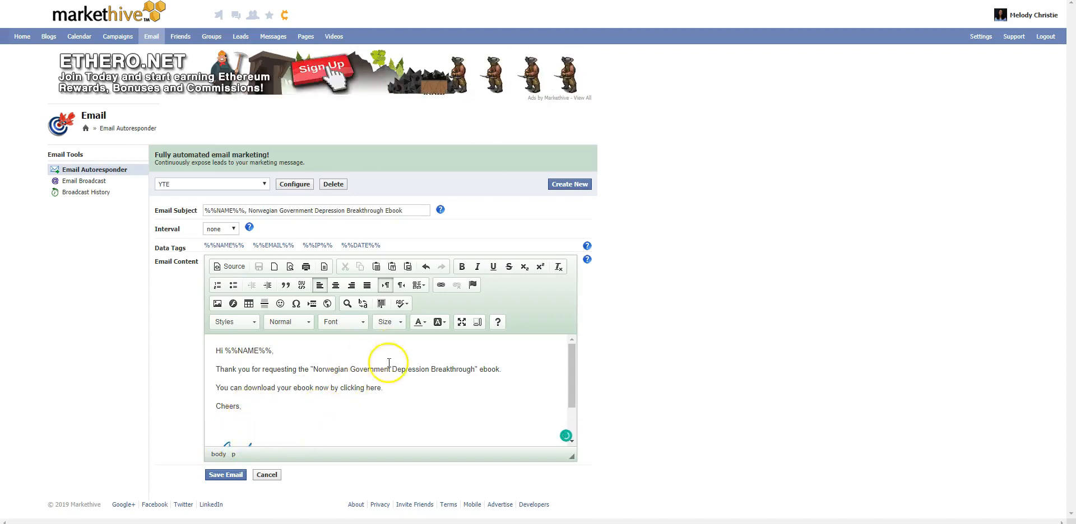
left_click(217, 304)
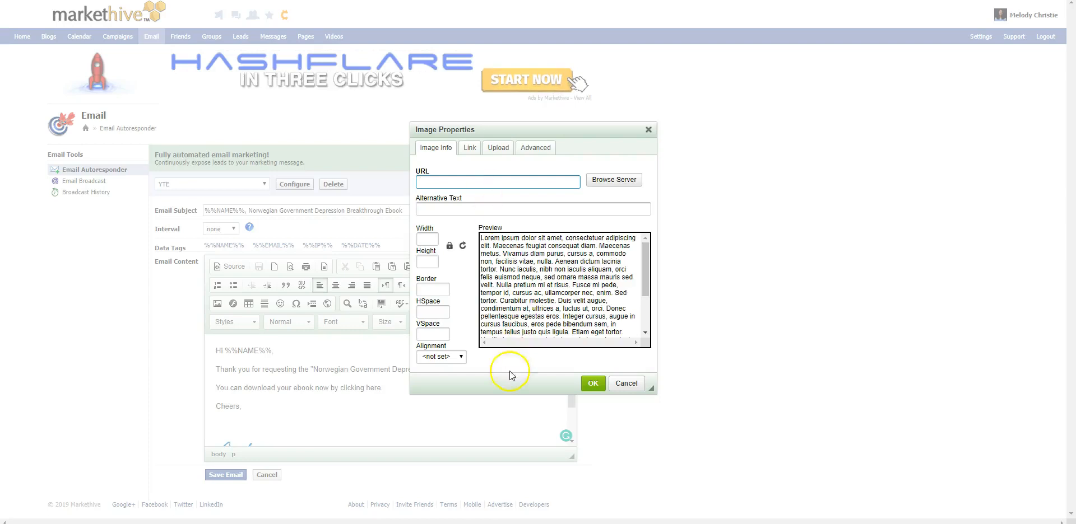
left_click(454, 359)
left_click(493, 366)
left_click(616, 384)
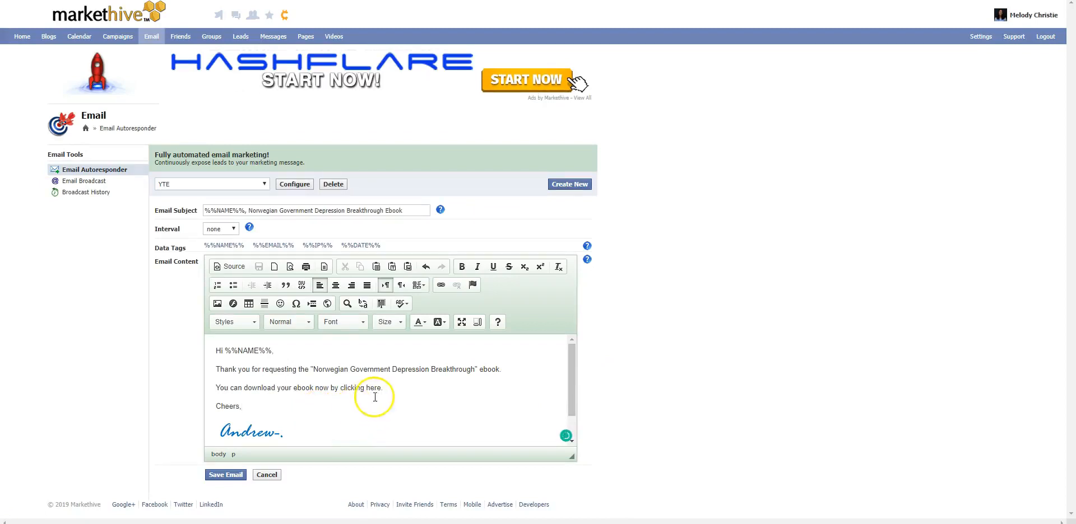
Step: Select the words "clicking here" in the email, then copy the URL of Norwegian-Government-Depression-Breakthrough.pdf from the WordPress media library
left_click_drag(381, 389, 341, 388)
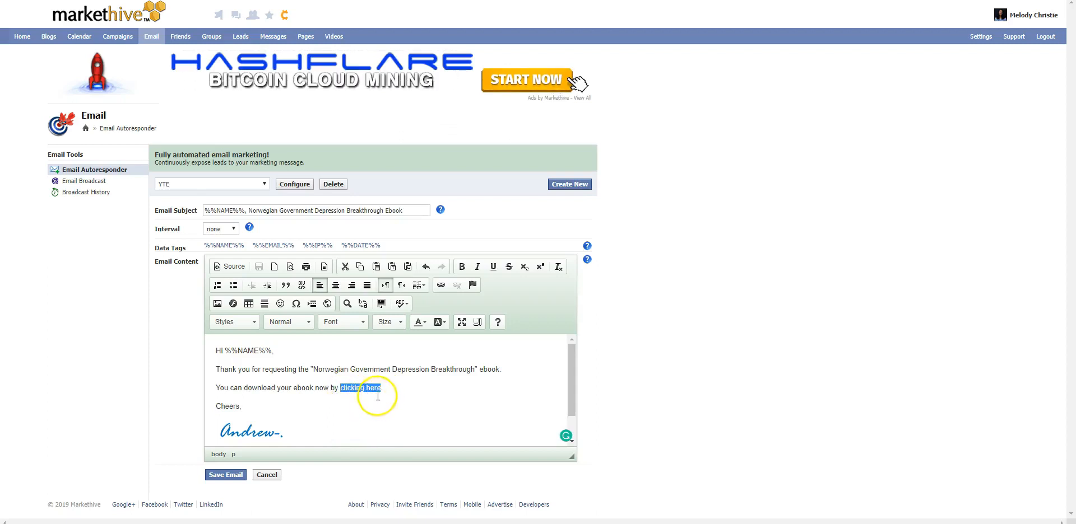
left_click(836, 0)
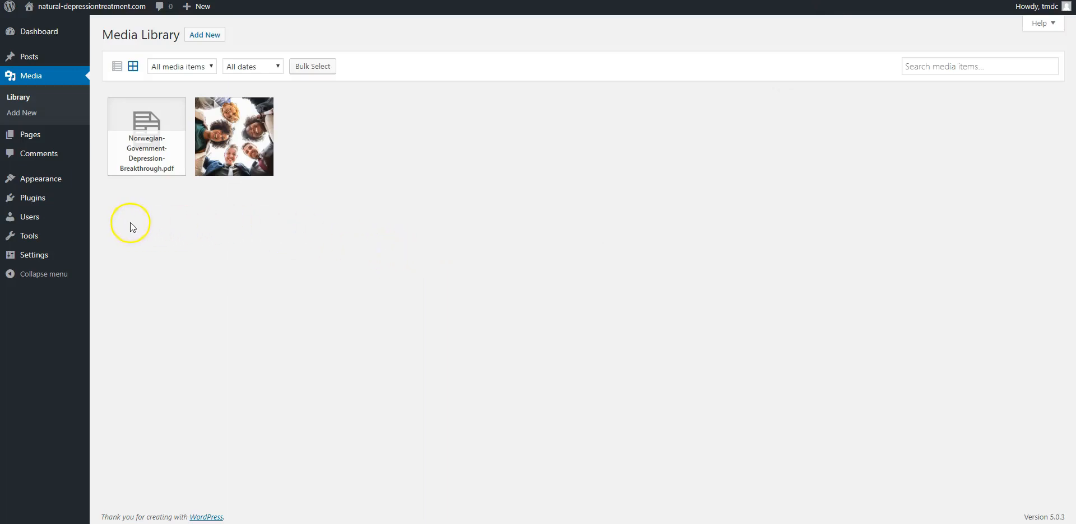
left_click(144, 159)
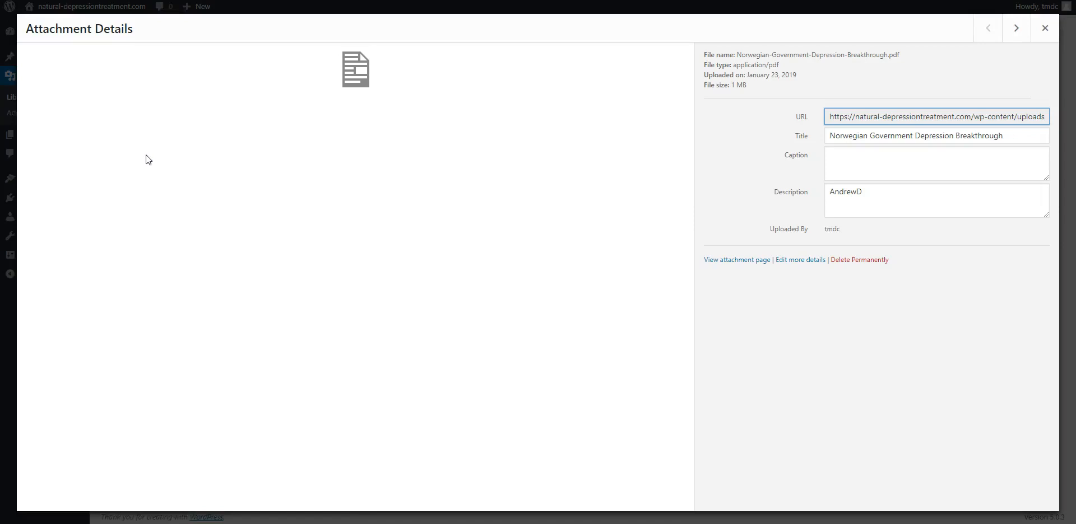
triple_click(880, 119)
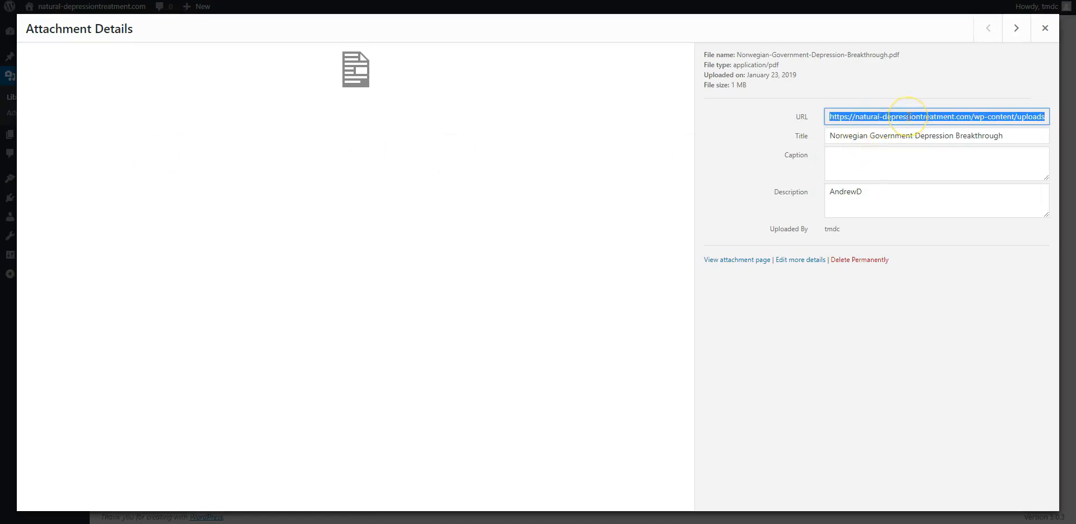
Step: Link the words "clicking here" in the autoresponder email to the copied ebook PDF URL, and recheck the link's address
key("ctrl+Tab")
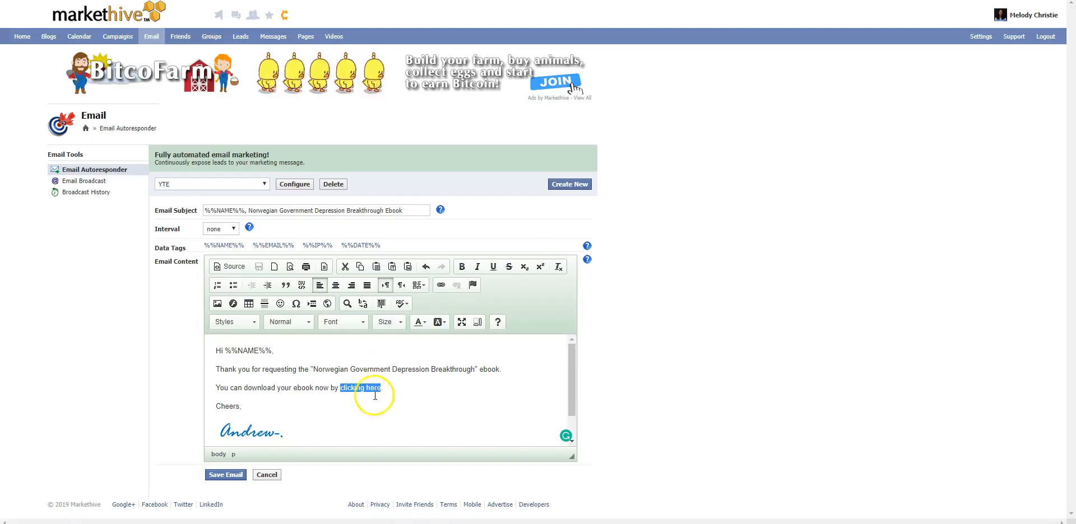
left_click(441, 286)
left_click(502, 252)
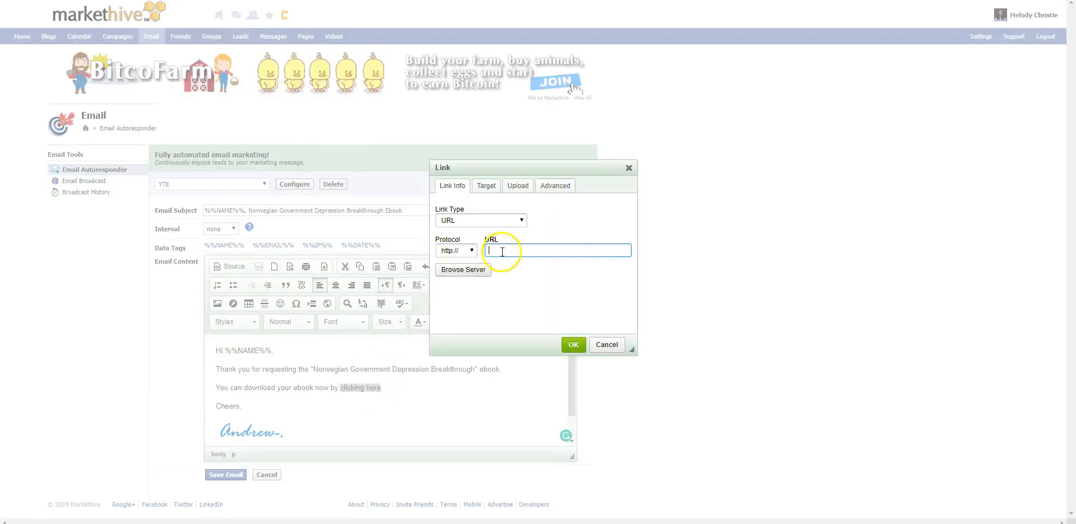
key("ctrl+v")
key("Home")
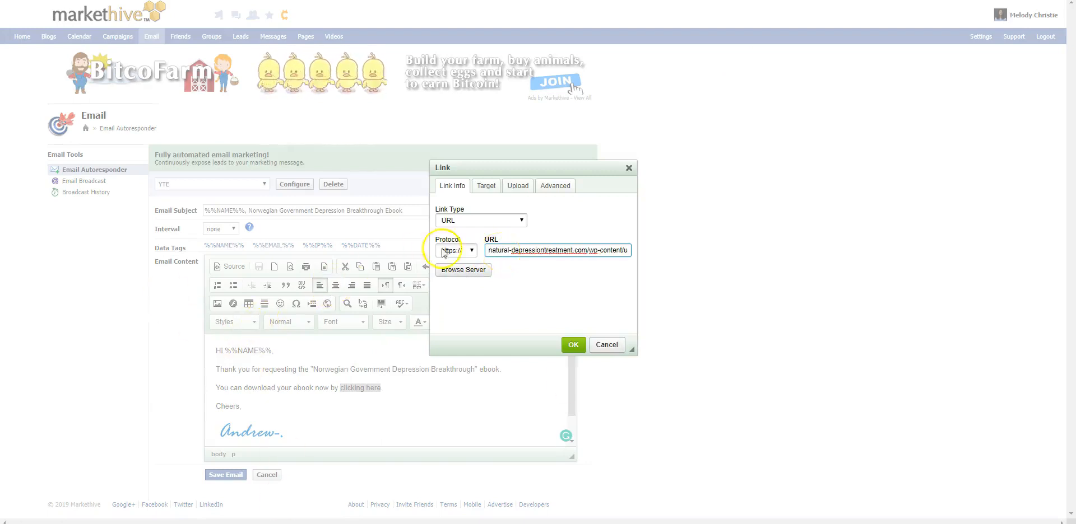
left_click(574, 346)
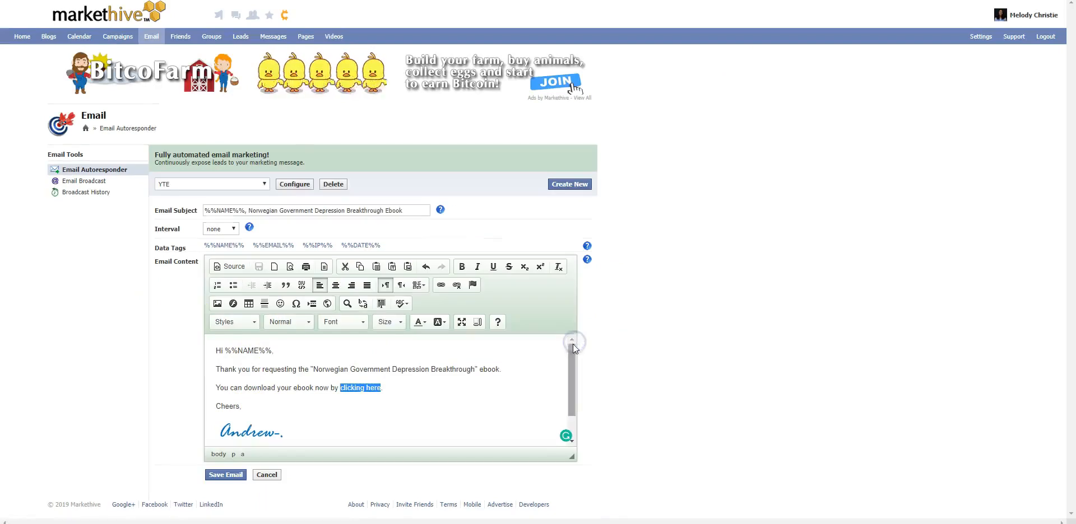
double_click(360, 388)
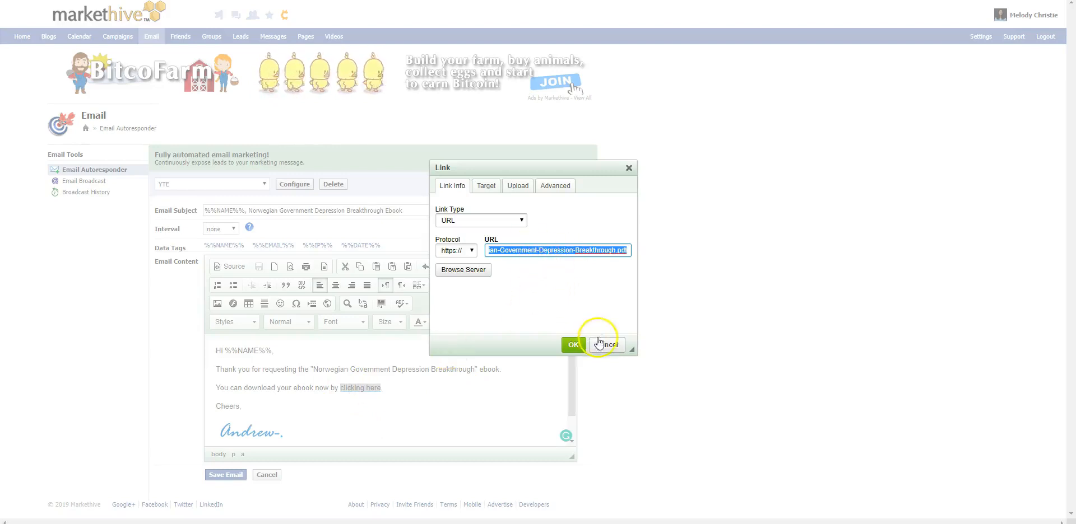
left_click(573, 344)
left_click(505, 383)
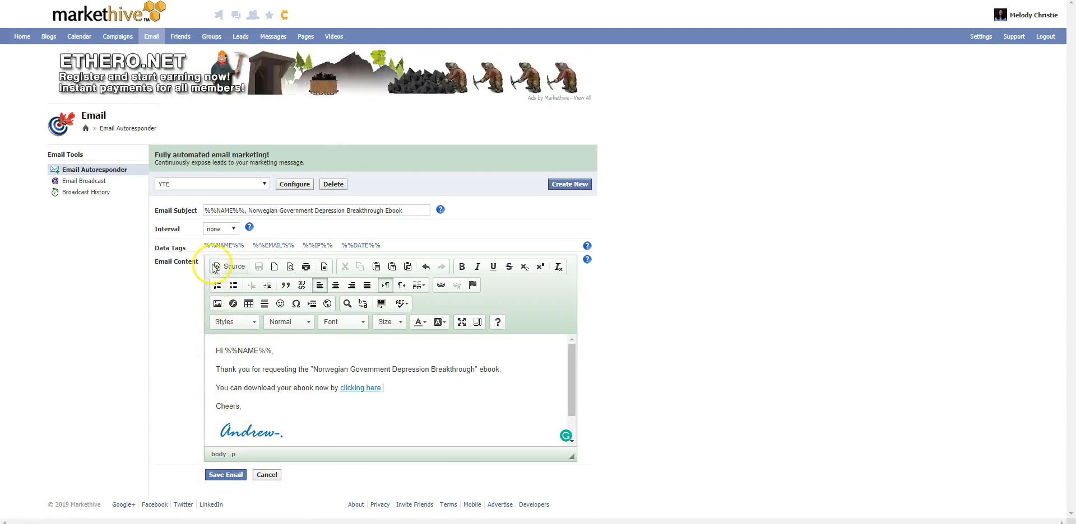
Step: Keep the email's sending interval at none and save the email
left_click(227, 227)
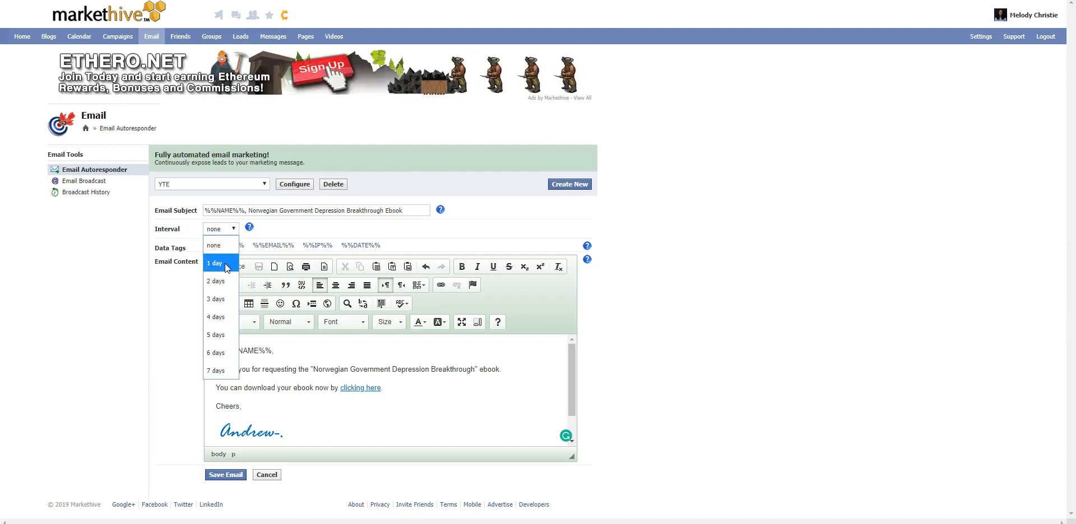
left_click(228, 280)
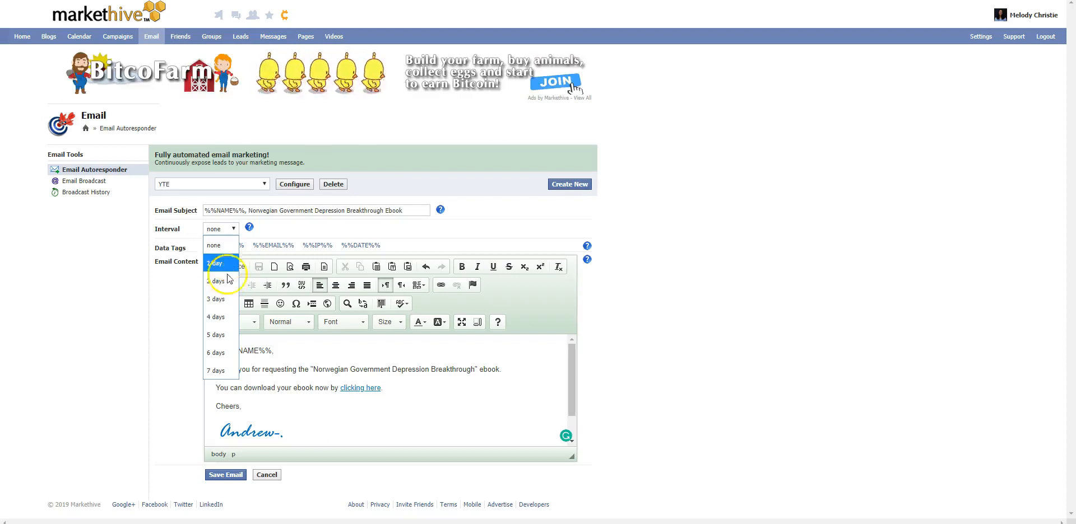
left_click(214, 245)
left_click(227, 476)
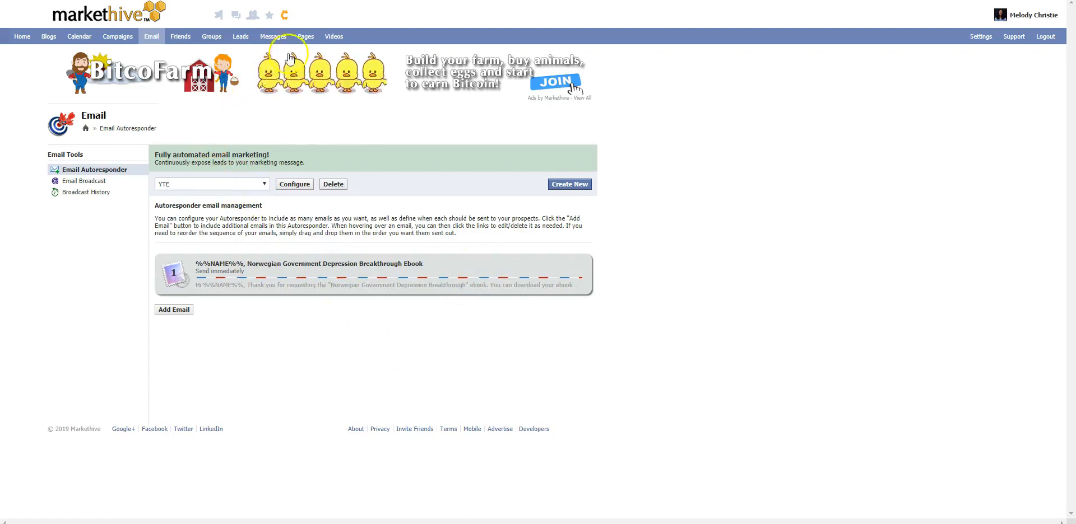
Step: Start a new lead capture widget named YTE
left_click(306, 37)
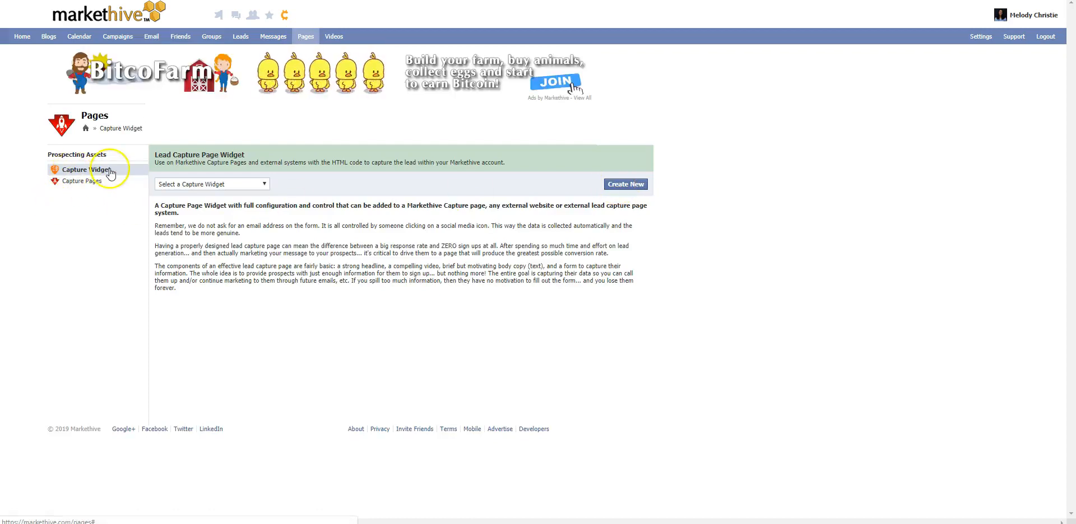
left_click(625, 186)
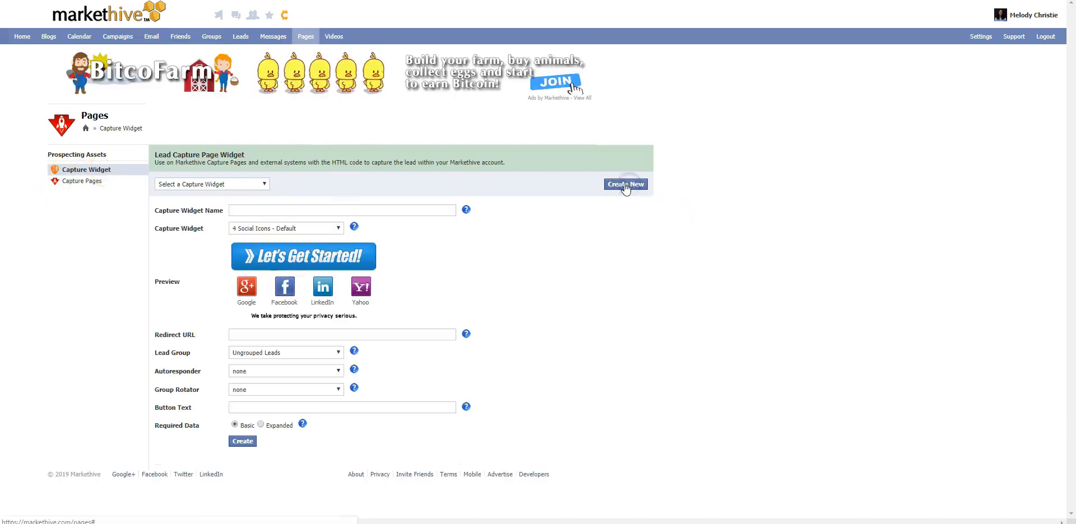
left_click(350, 210)
type("YTE")
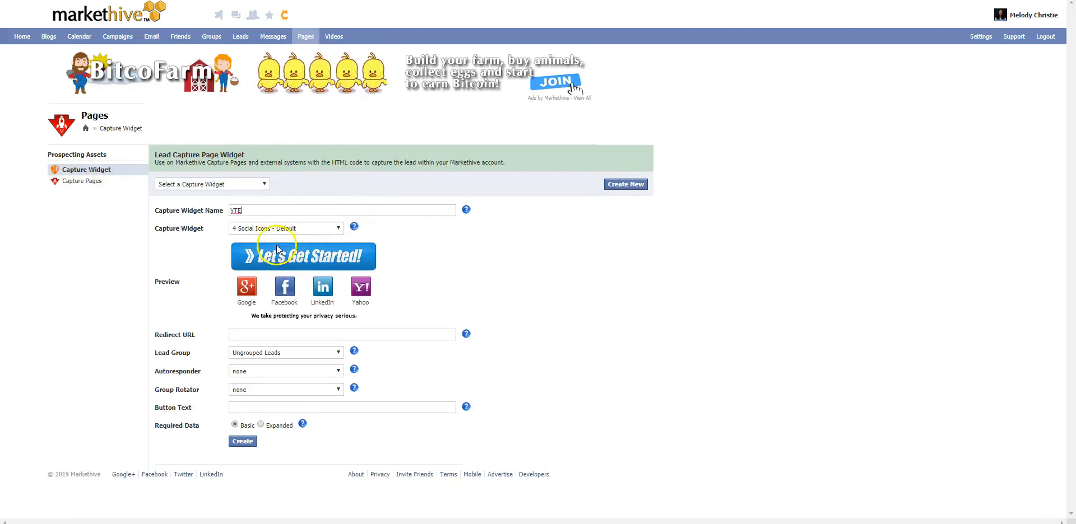
Step: Preview the Subscribe Gold, Join Now Red and Click 2 Connect widget designs, and return to 4 Social Icons - Default
left_click(291, 229)
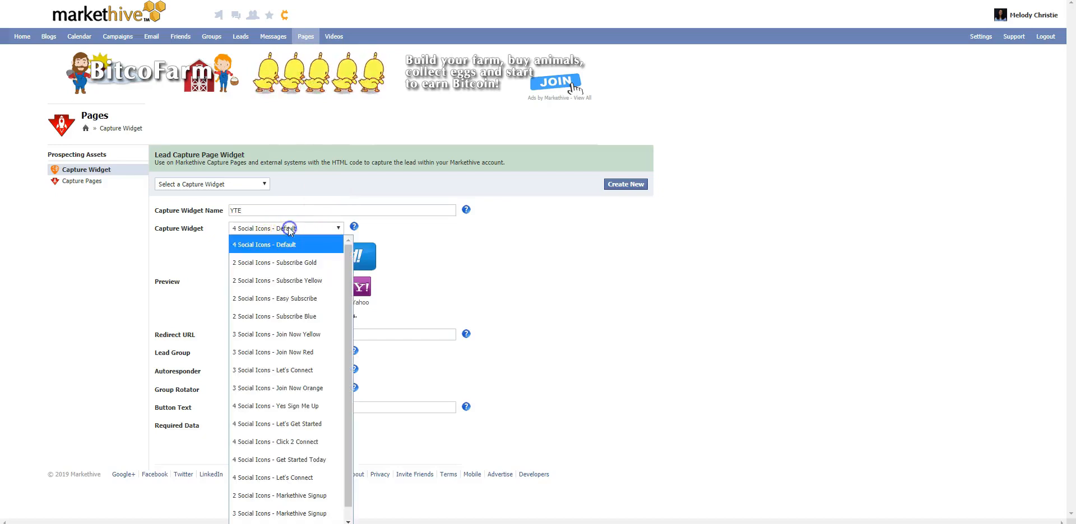
left_click(289, 259)
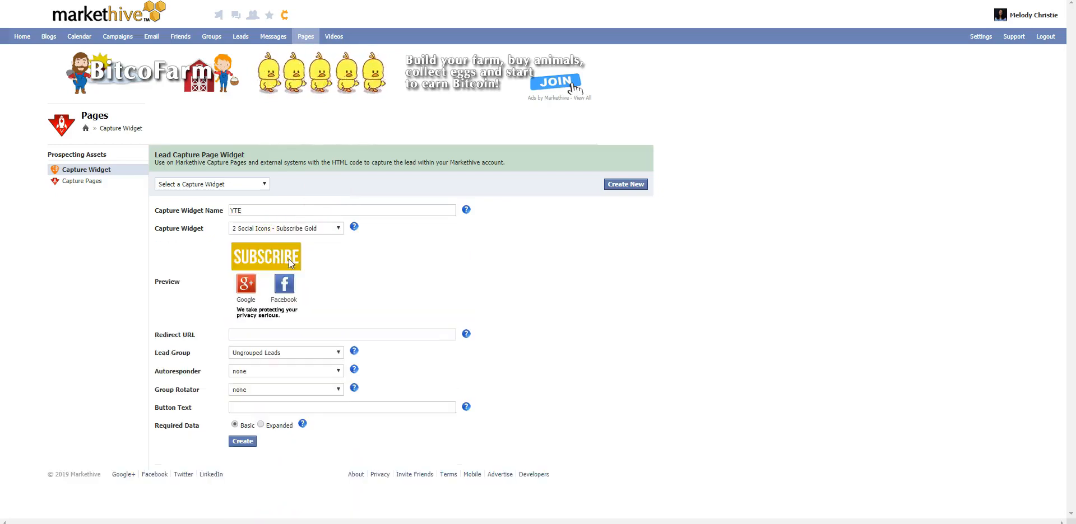
left_click(328, 229)
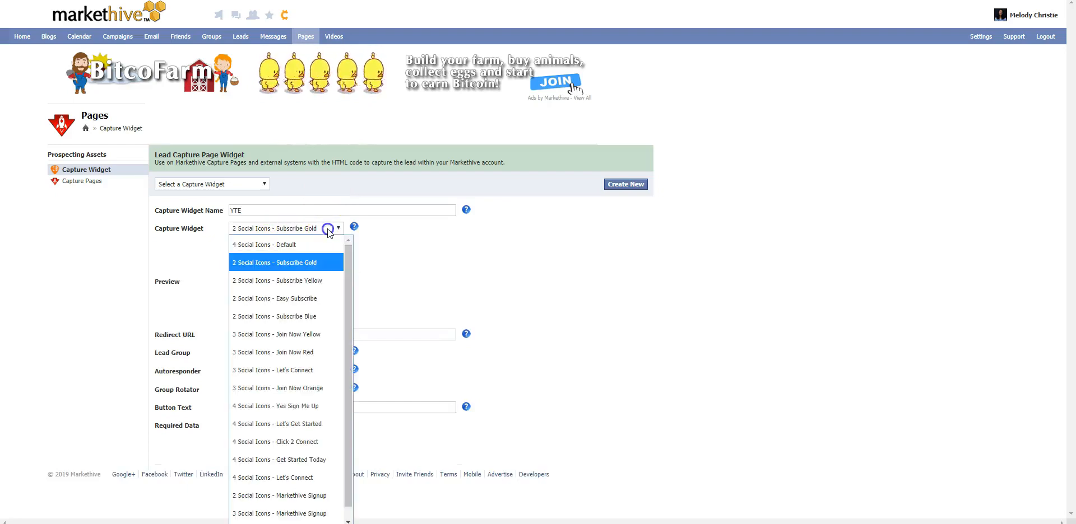
left_click(312, 349)
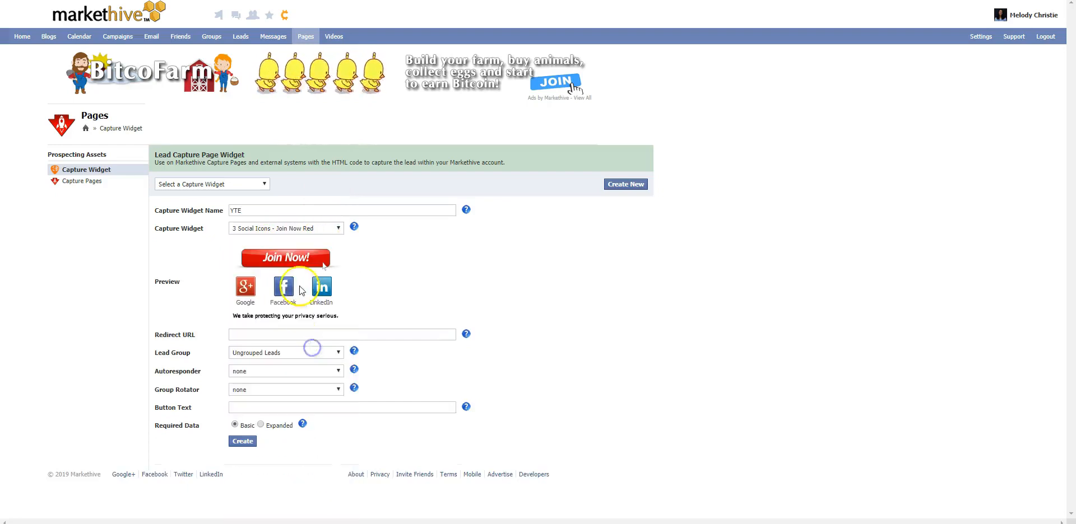
left_click(325, 229)
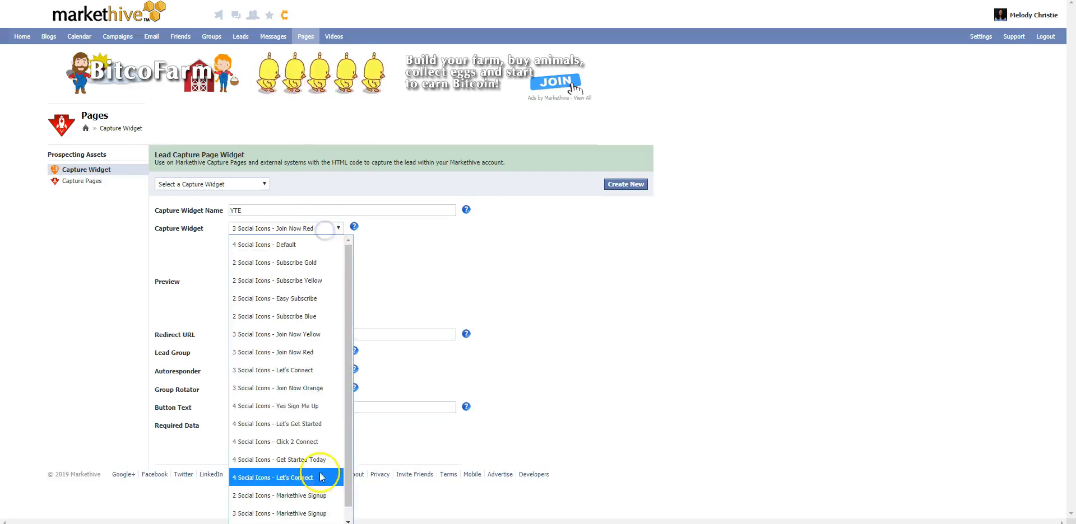
left_click(312, 442)
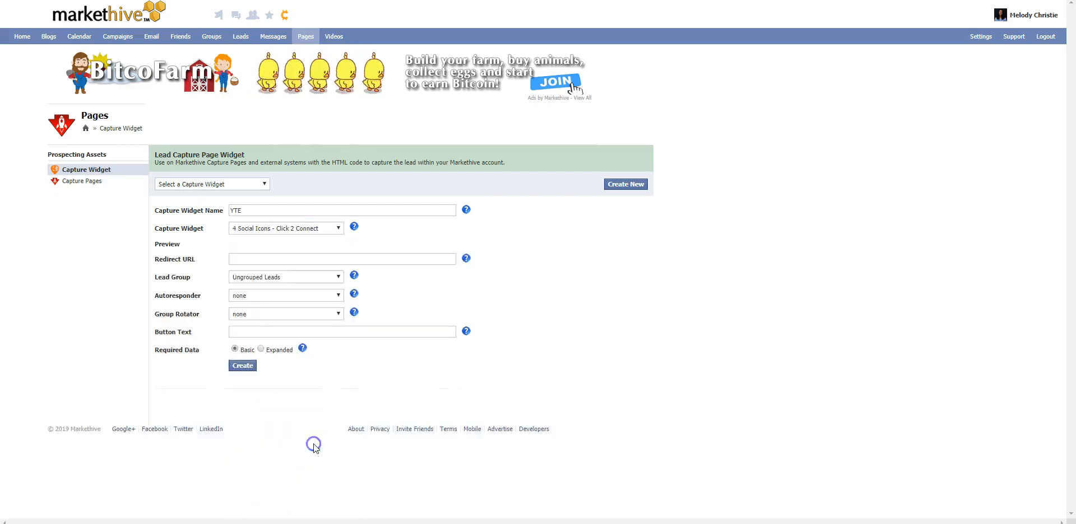
left_click(335, 229)
left_click(324, 246)
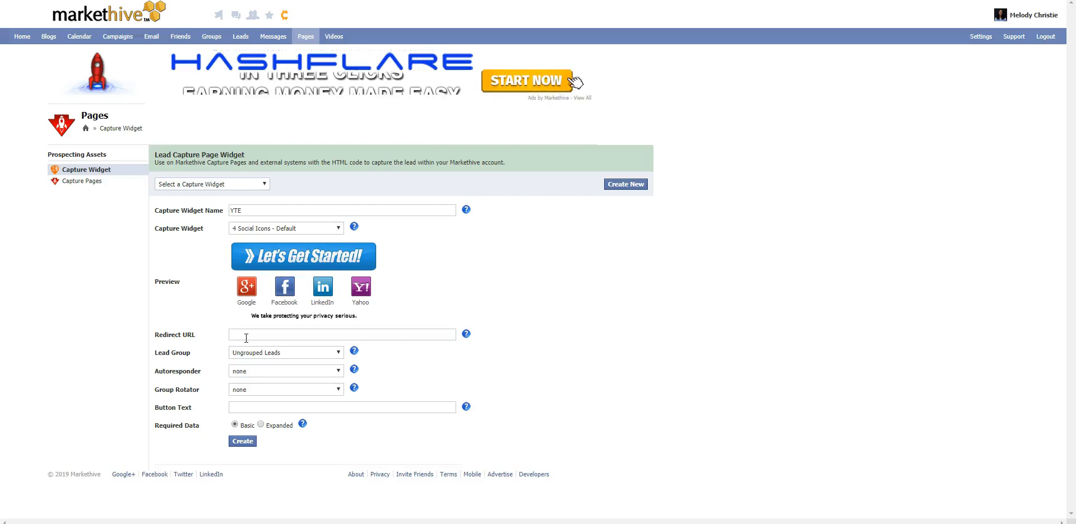
Step: Create the widget with lead group YTE and autoresponder YTE, and select its HTML embed code
left_click(253, 340)
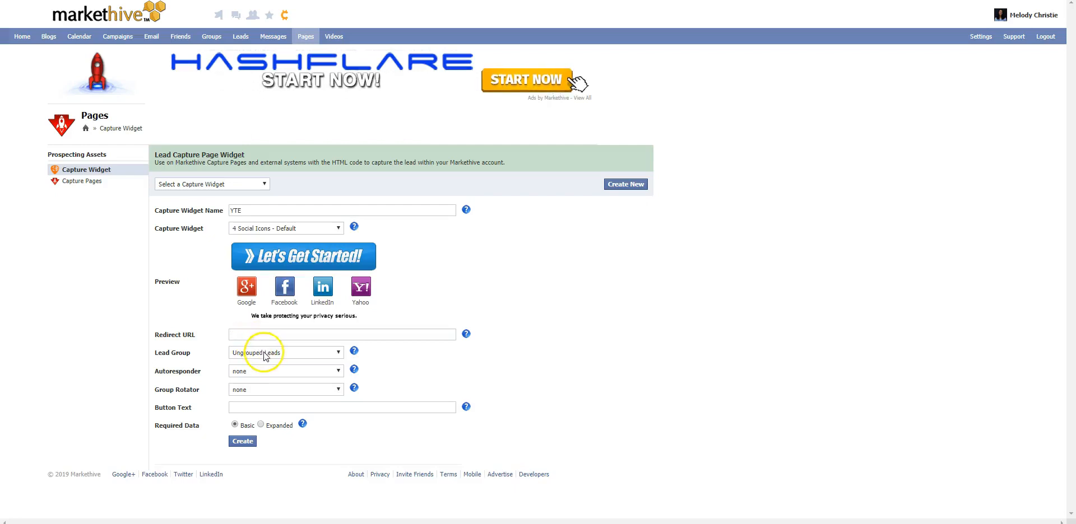
left_click(264, 353)
left_click(251, 338)
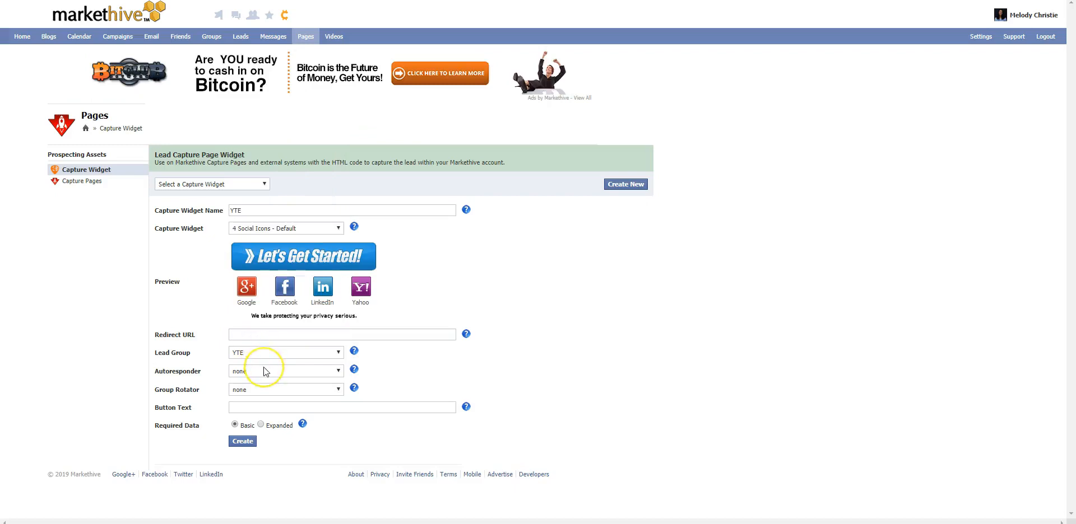
left_click(263, 368)
left_click(264, 356)
left_click(264, 385)
left_click(241, 406)
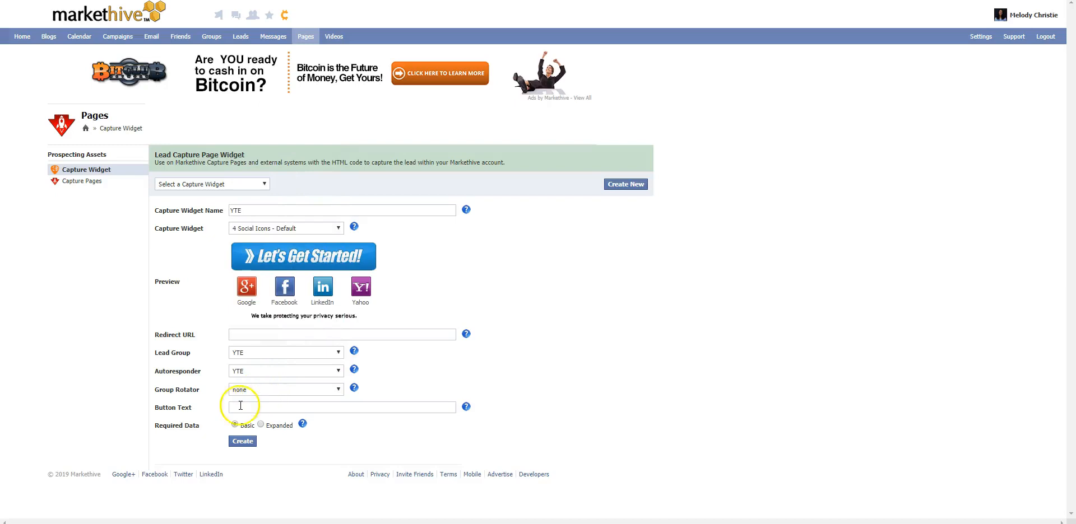
left_click(244, 441)
left_click(237, 424)
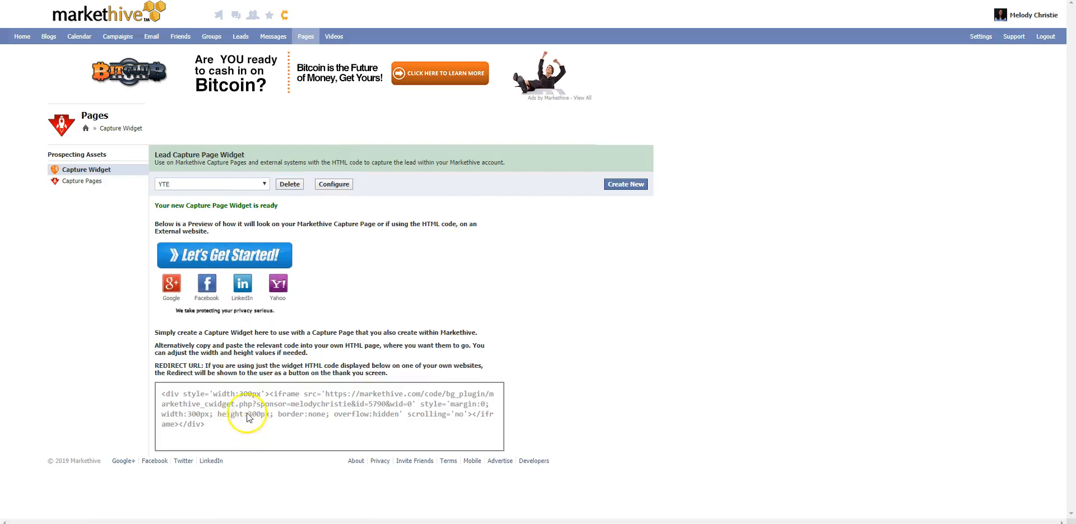
left_click(184, 413)
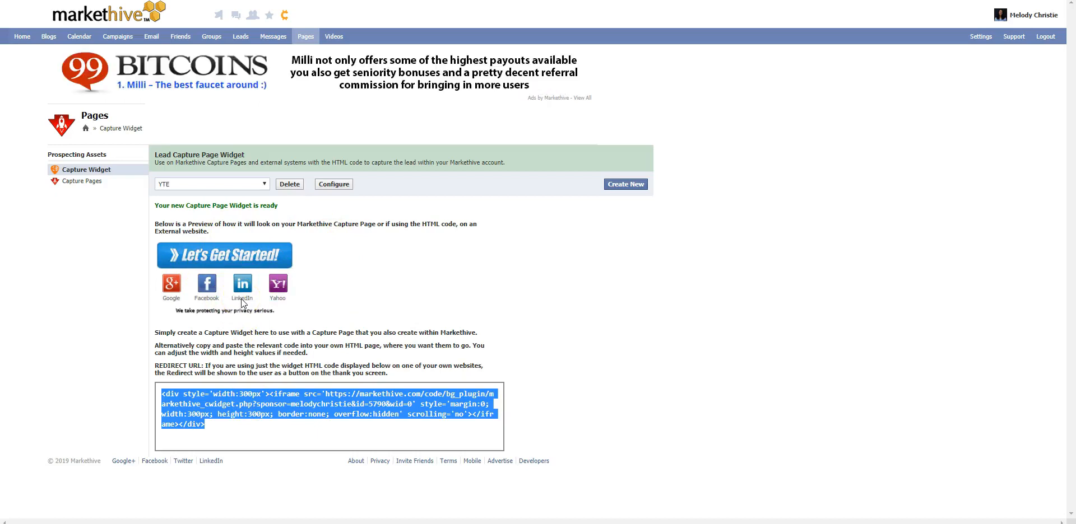
Step: Start a new capture page named YTE, with a permalink of "yte" followed by the author's first name
left_click(85, 181)
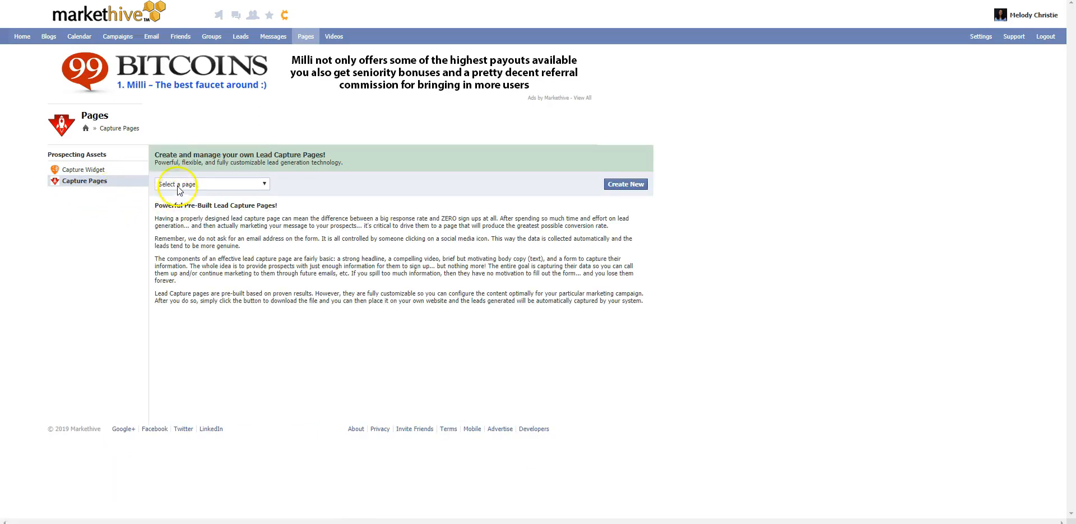
left_click(619, 189)
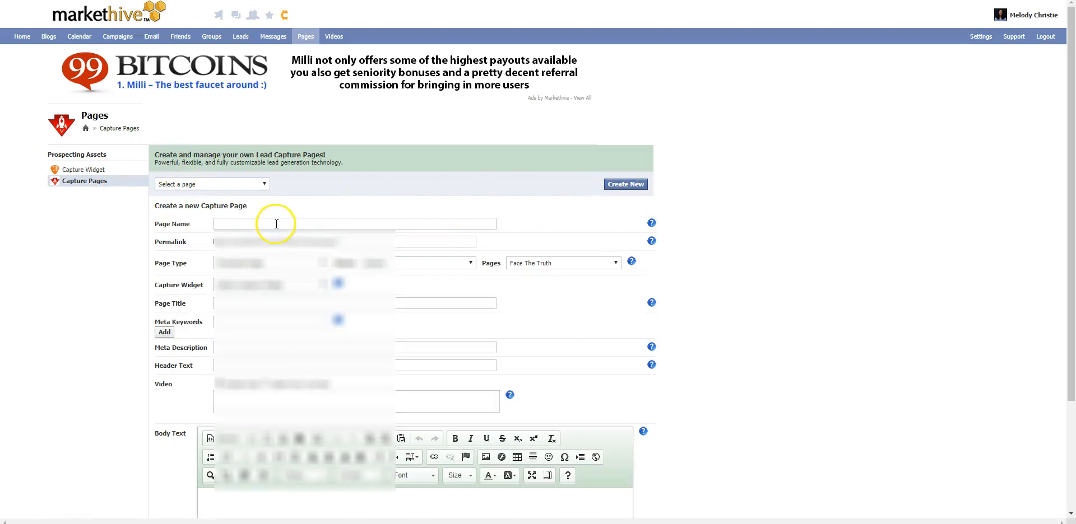
left_click(277, 224)
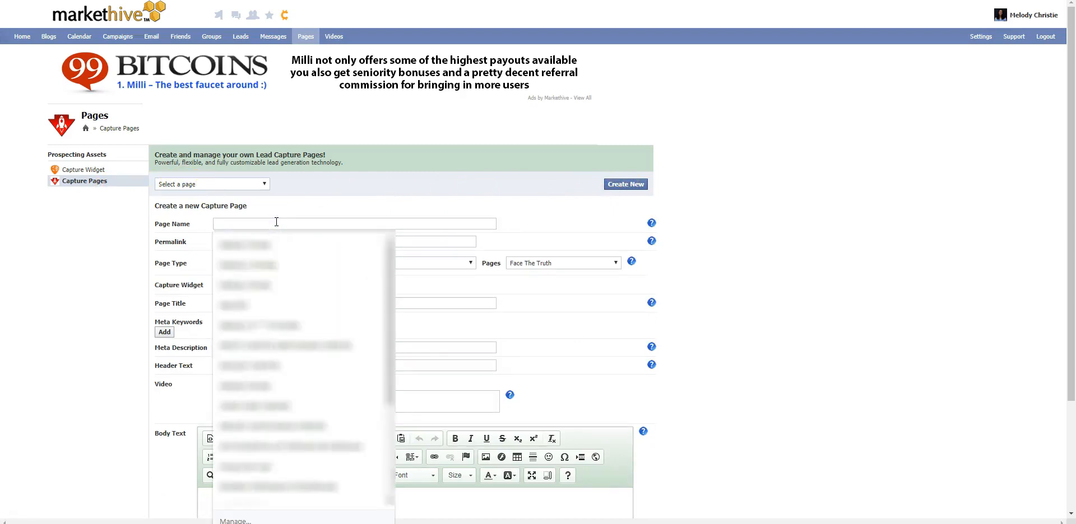
type("YTE")
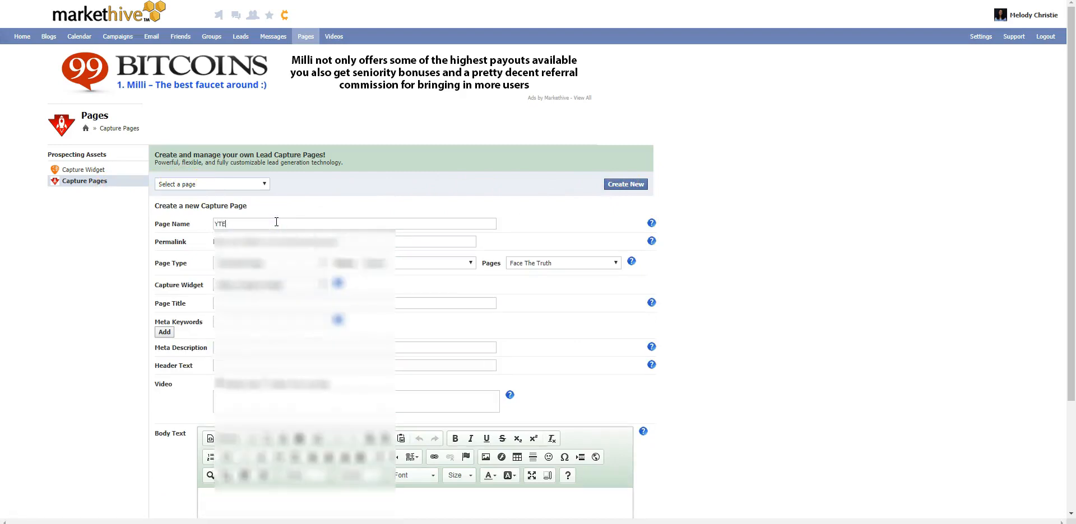
type("yteandrew")
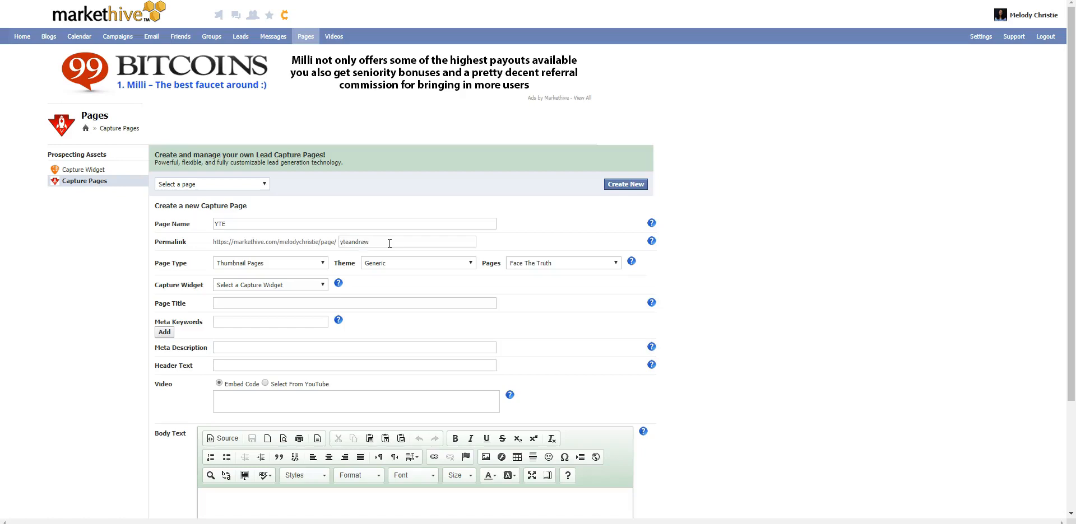
left_click(389, 244)
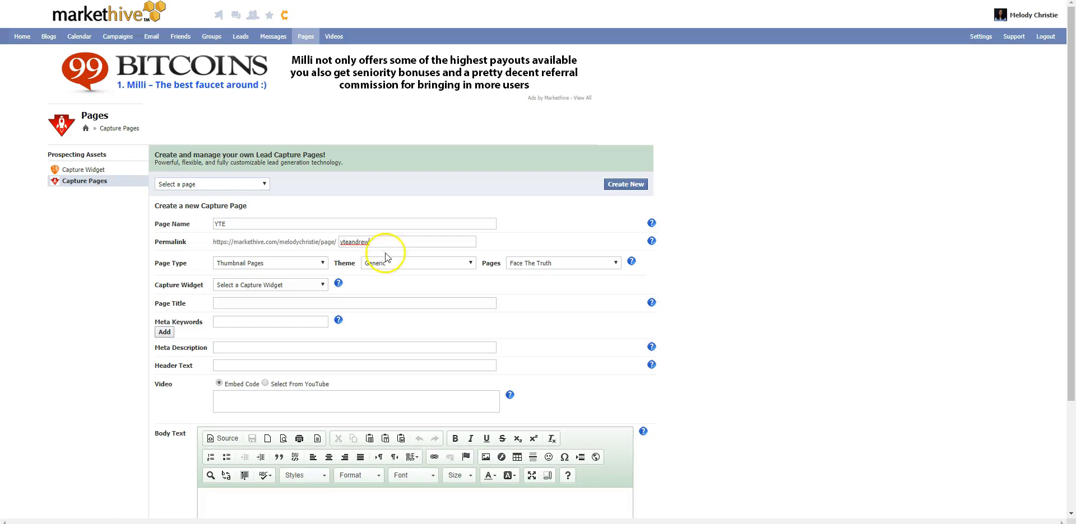
Step: Set the page type to Capture Pages with the Blogcast page, and assign the YTE capture widget
left_click(314, 265)
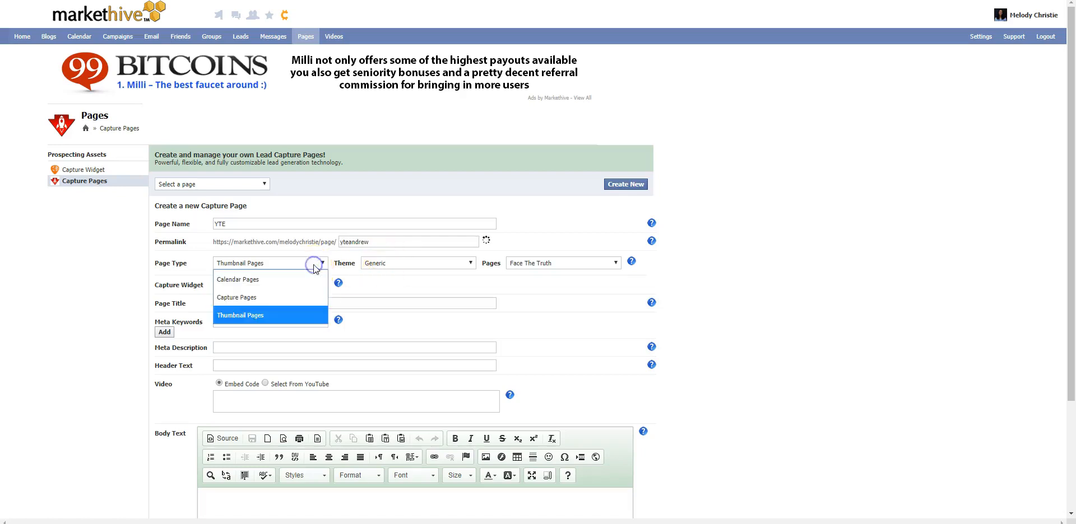
left_click(302, 297)
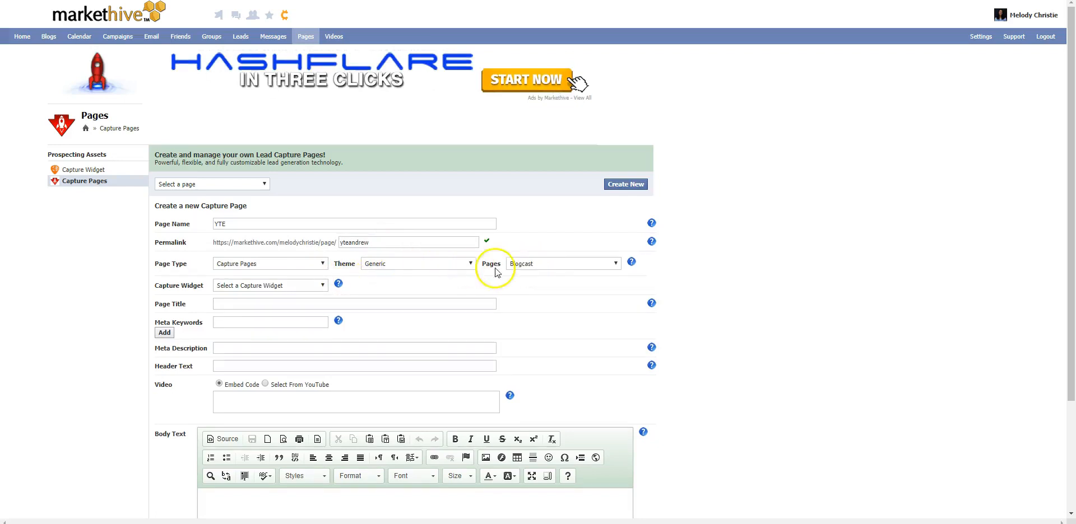
left_click(529, 267)
left_click(528, 268)
left_click(528, 268)
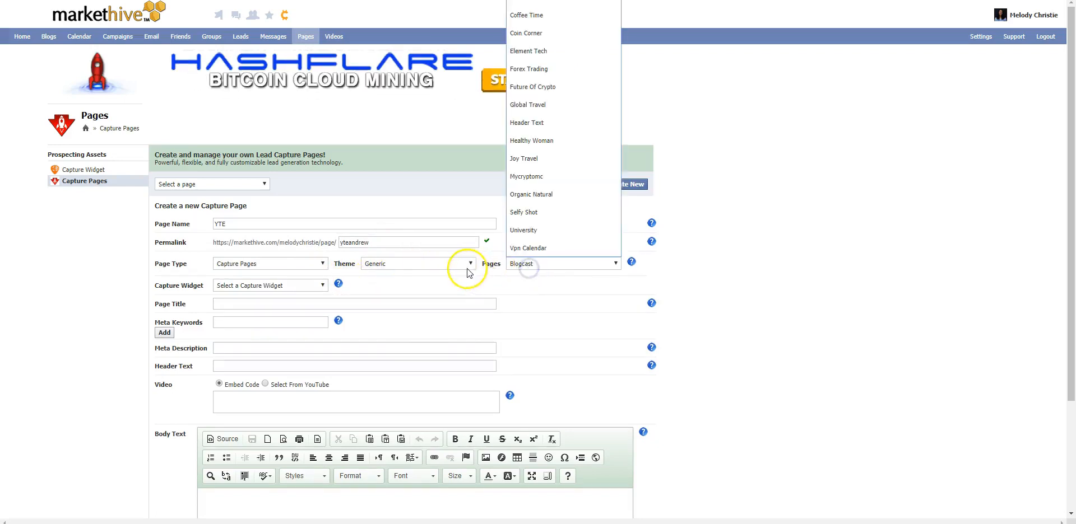
left_click(538, 269)
left_click(276, 287)
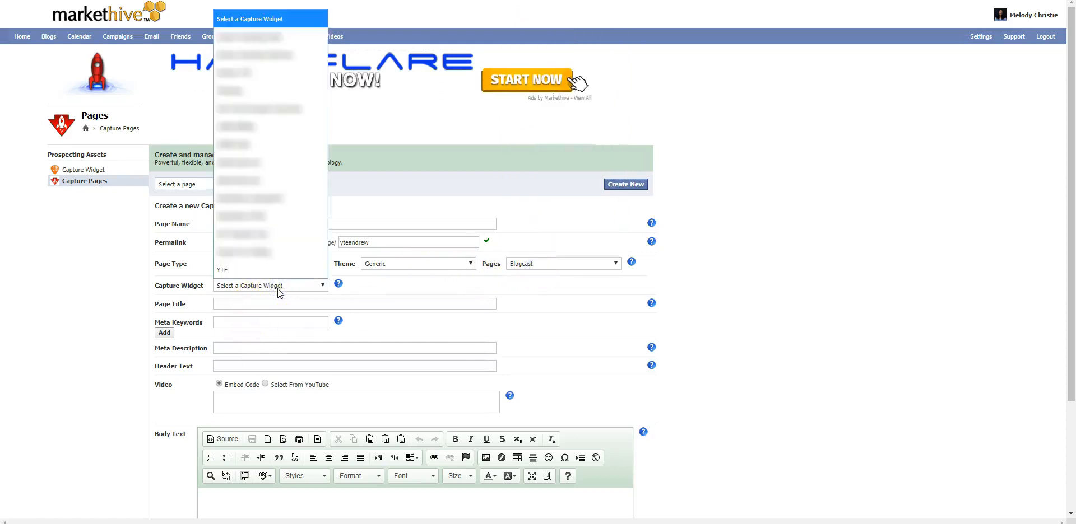
left_click(251, 270)
left_click(258, 303)
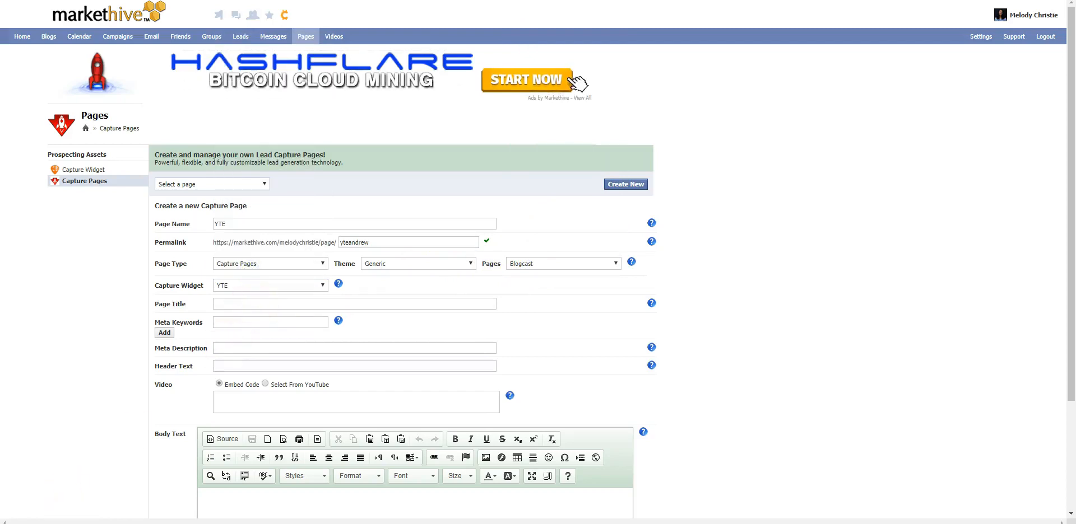
Step: Set the page title and the meta description to "Norwegian Government Depression Breakthrough eBook"
mouse_move(93, 523)
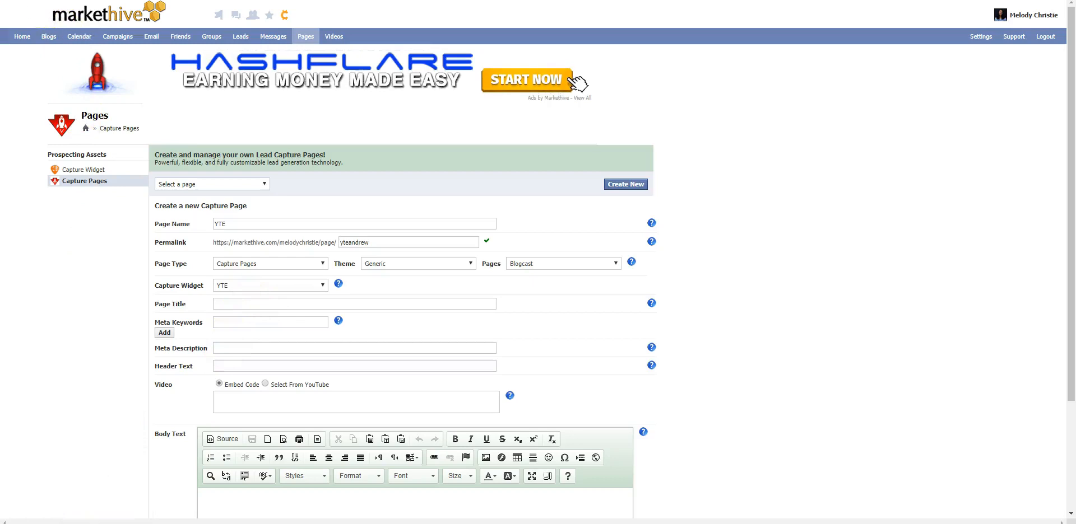
left_click(231, 305)
type("Norwegian Government Depression Breakthrough eBook")
left_click(220, 321)
left_click(226, 346)
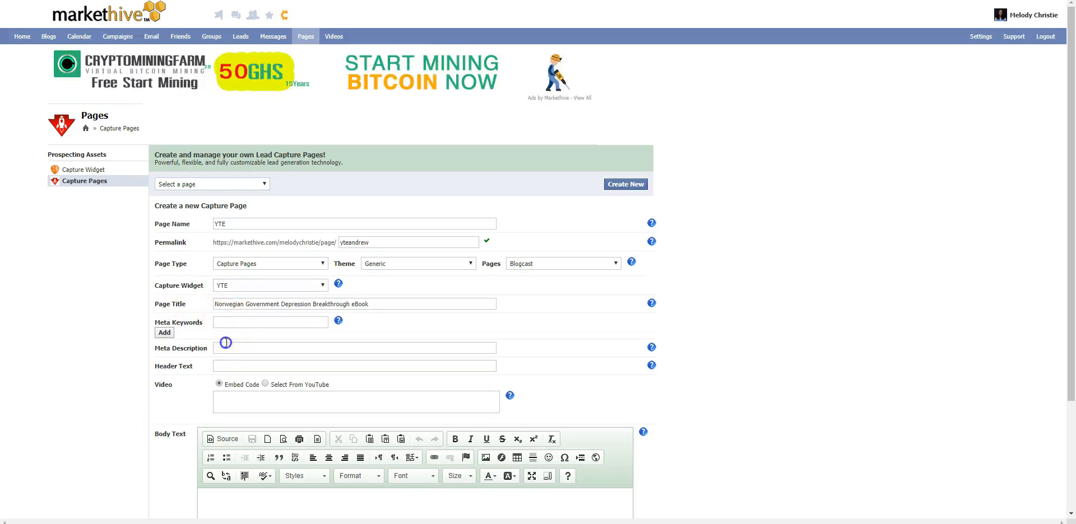
type("Norwegian Government Depression Breakthrough eBook")
left_click(201, 350)
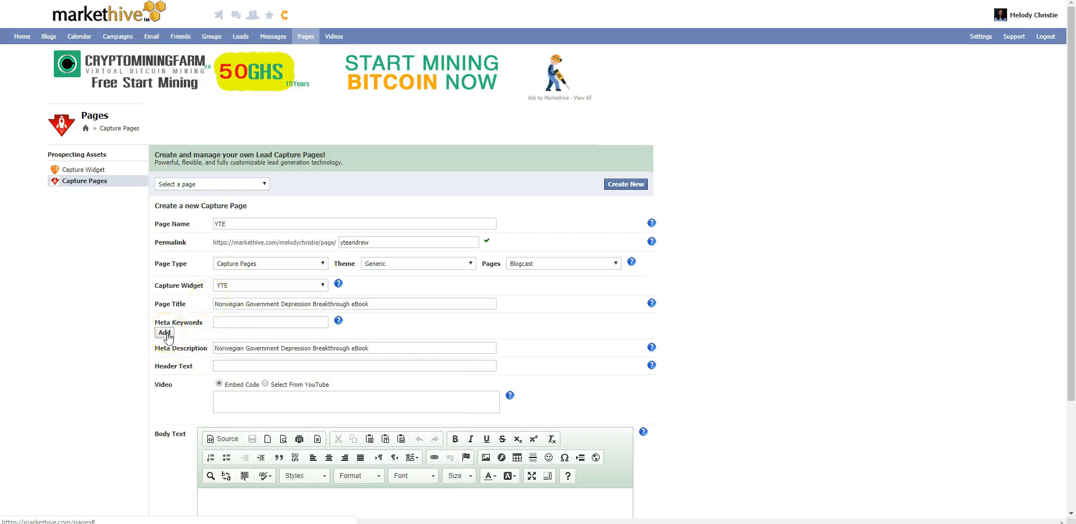
Step: Add meta keywords youth tissue extract, norwegian, norway, depression, clinical studies, medical studies, stem cell, medical breakthrough, young tissue extract, health science, and enter the ebook-offer header text
left_click(219, 324)
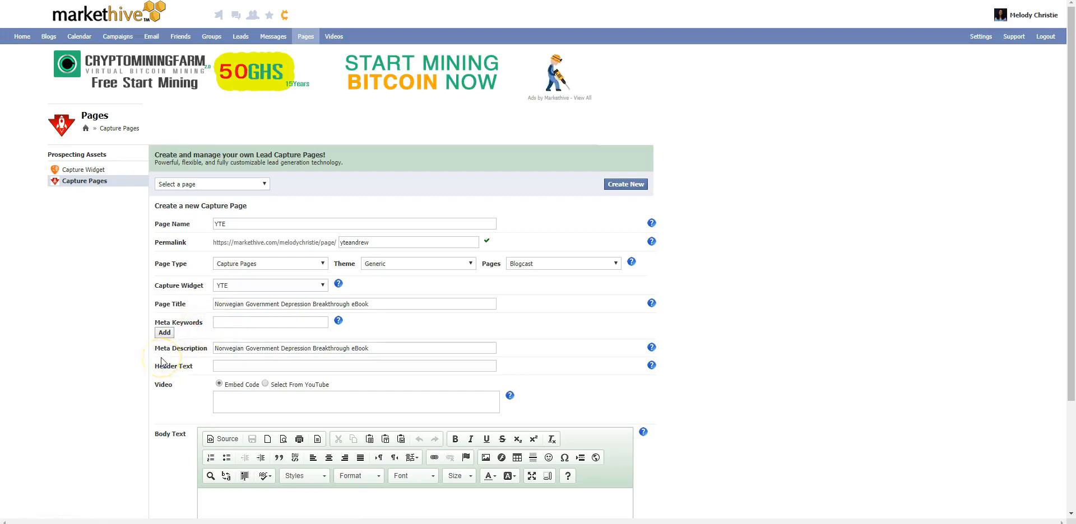
left_click(234, 323)
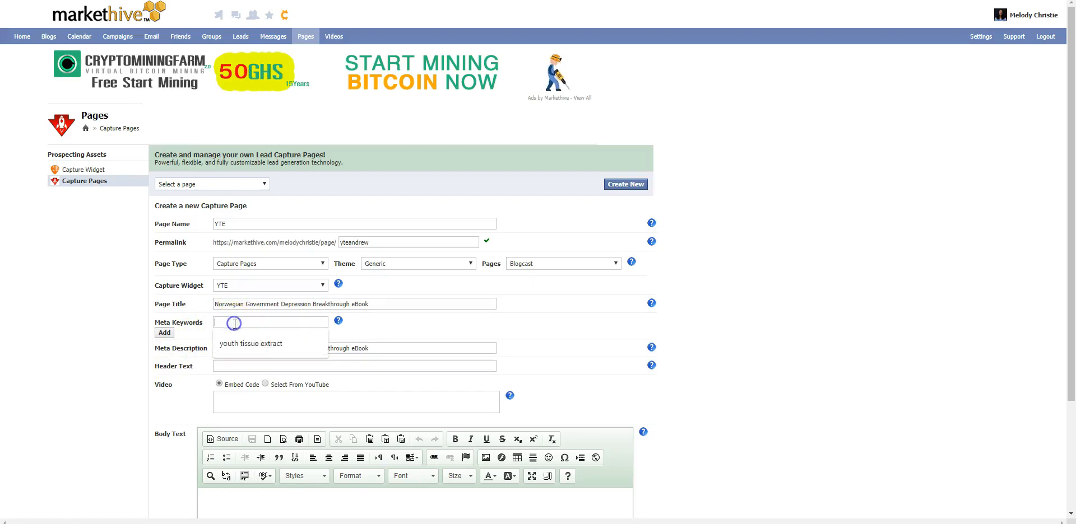
left_click(238, 343)
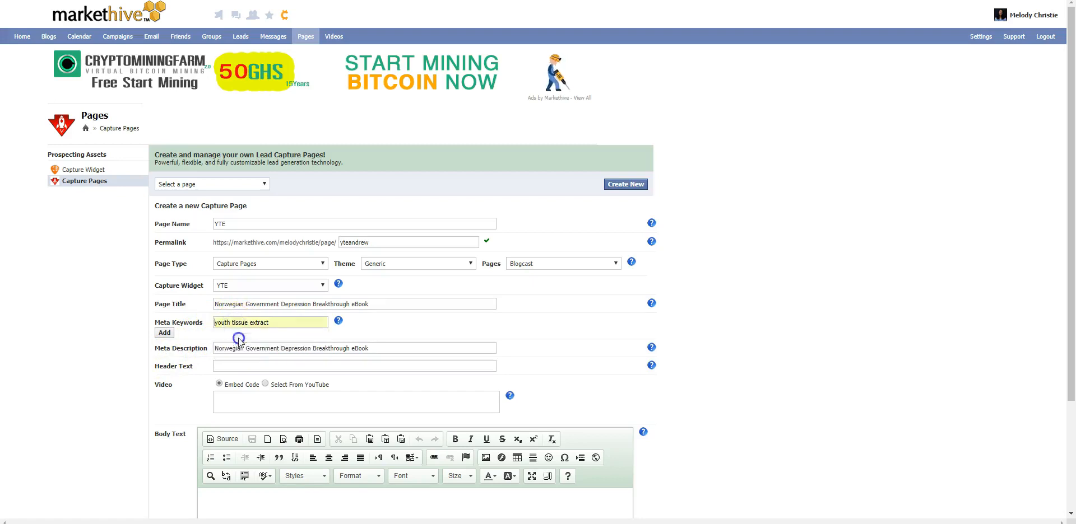
left_click(171, 335)
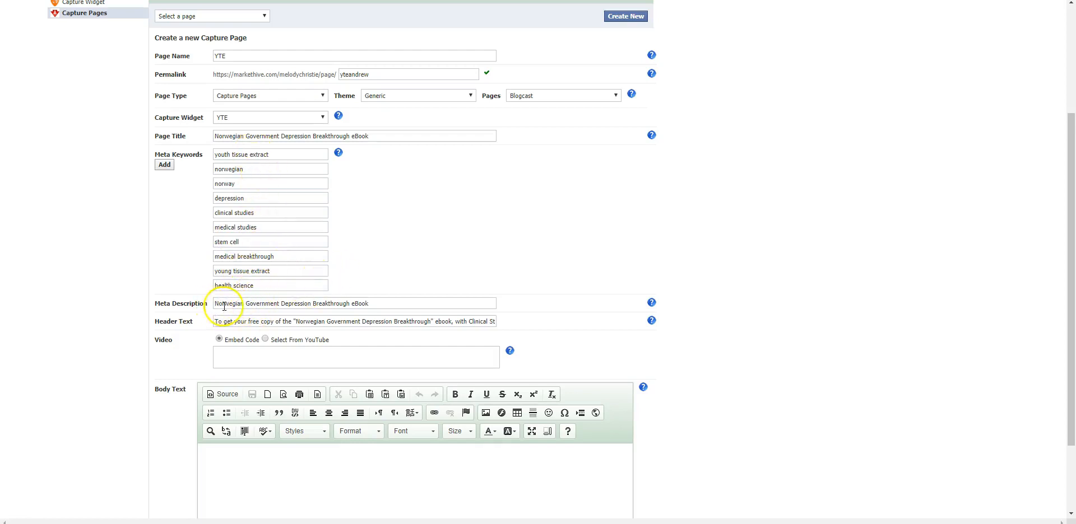
left_click_drag(217, 319, 323, 315)
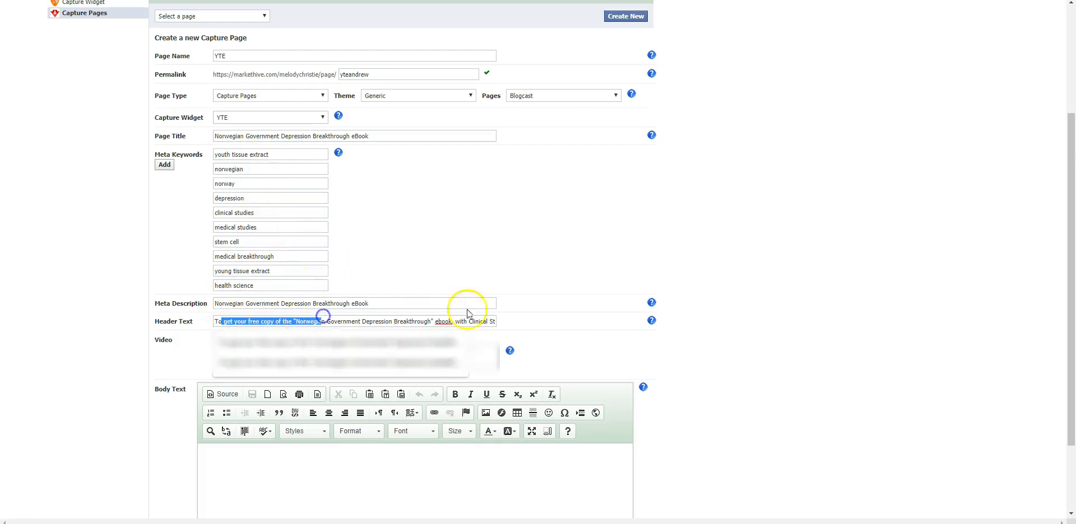
left_click(539, 314)
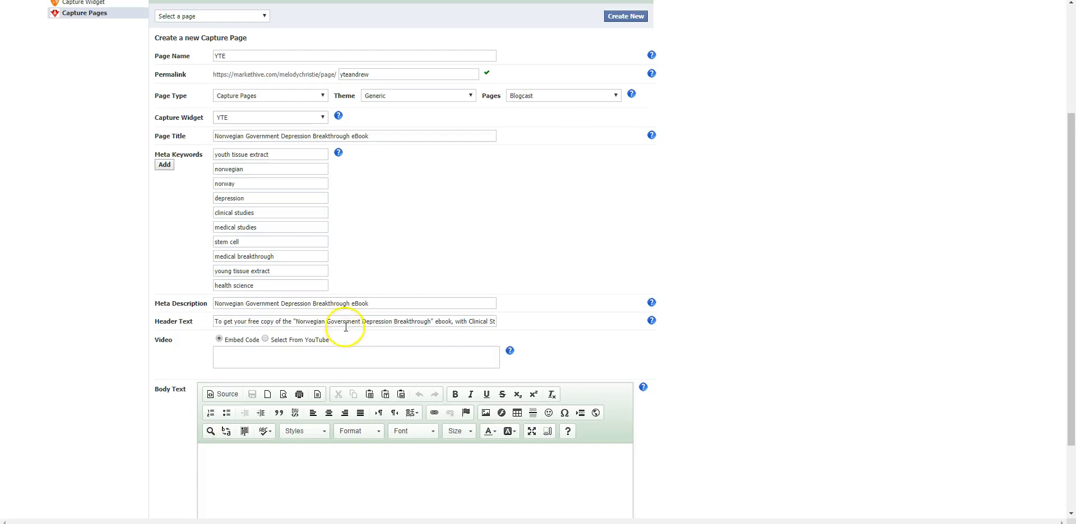
Step: Enter the body text "This is some sample text if you have something extra to say."
scroll(336, 274, "down", 3)
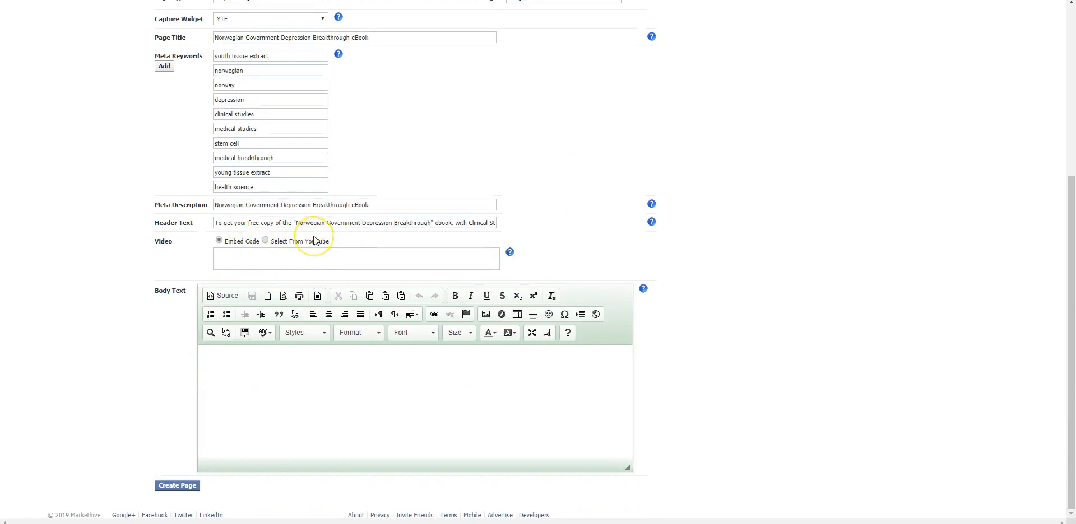
left_click(272, 367)
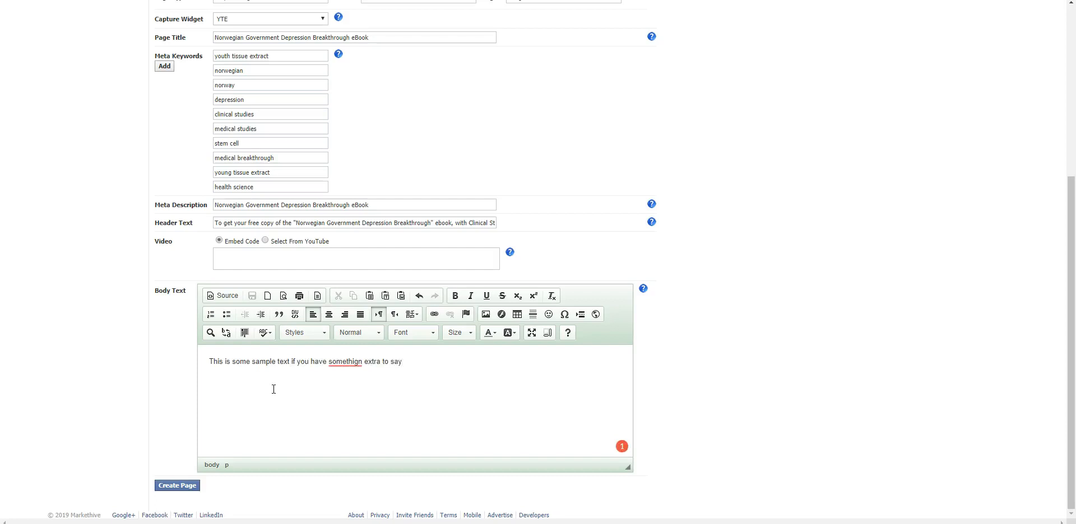
key("BackSpace")
key("BackSpace")
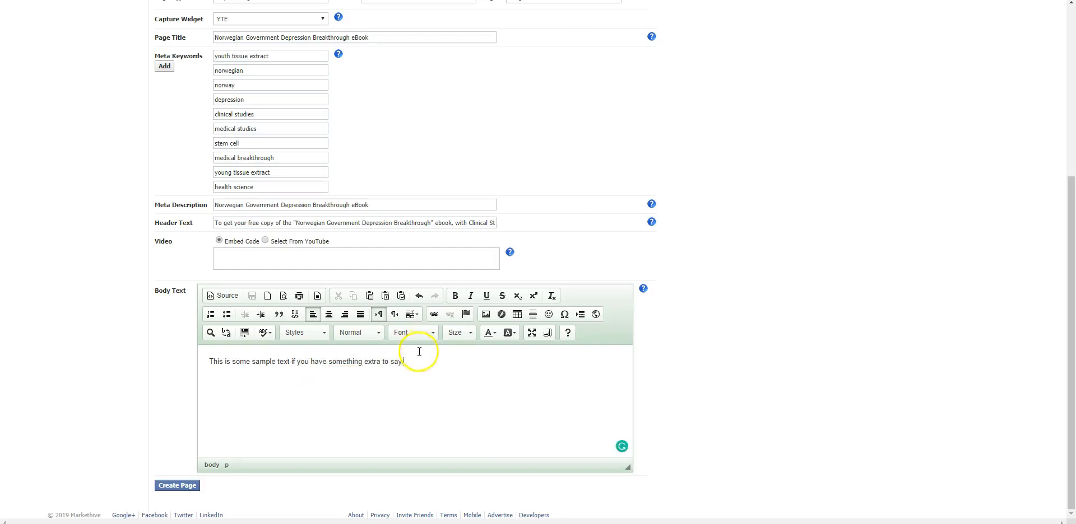
Step: Format the body text as Heading 1 and create the capture page
left_click_drag(419, 361, 183, 363)
left_click(379, 333)
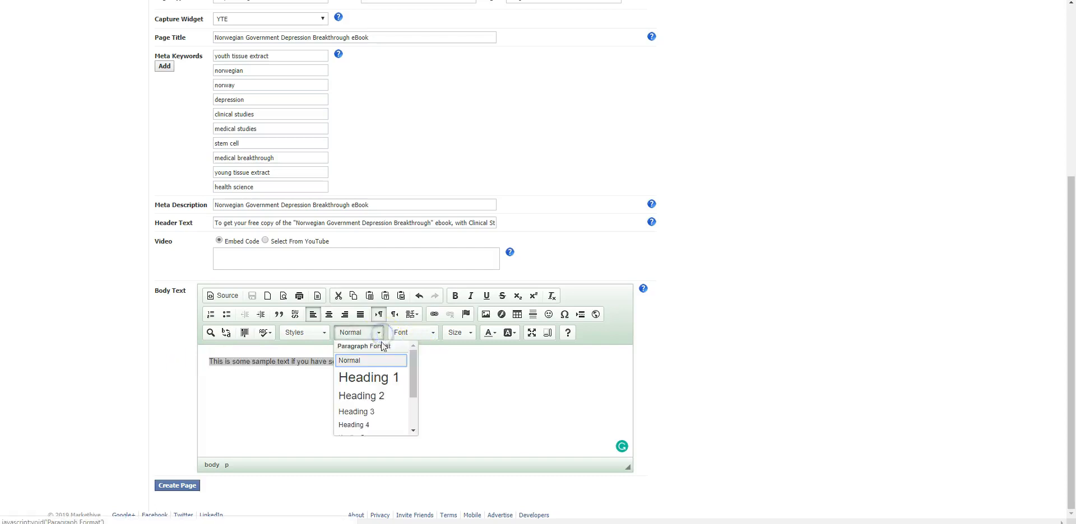
left_click(371, 377)
left_click(357, 415)
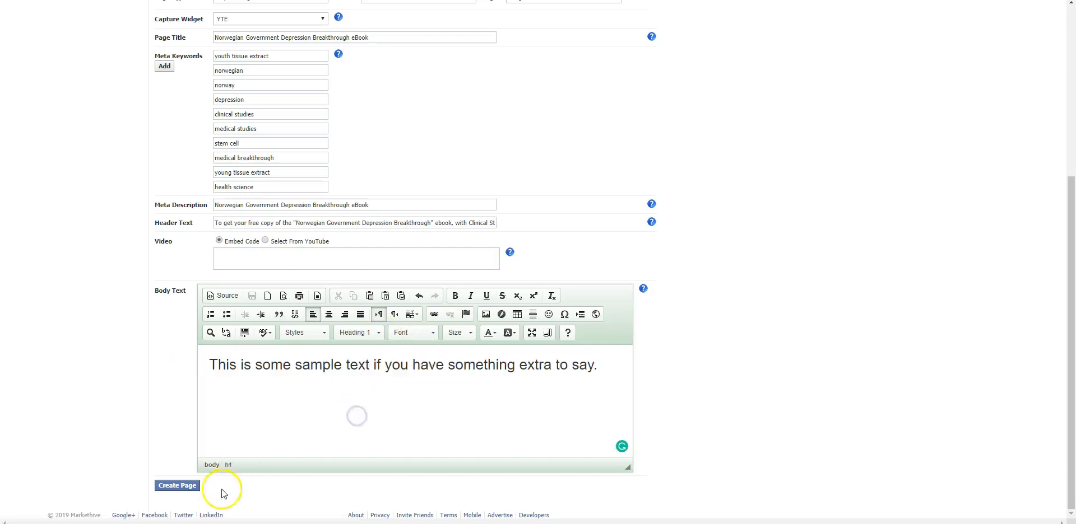
left_click(178, 487)
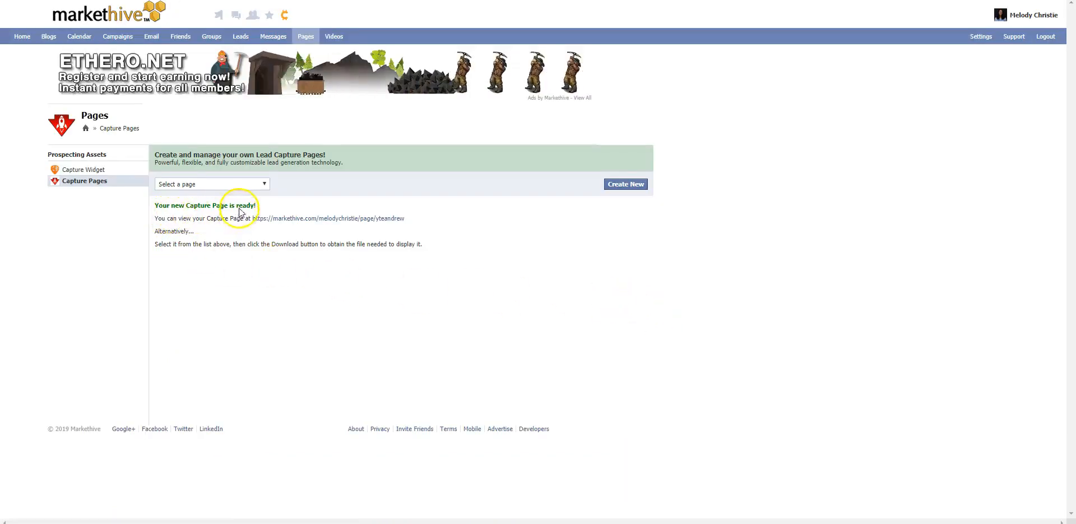
Step: Open the new capture page in a new tab and check its header text and body text
right_click(329, 220)
left_click(339, 226)
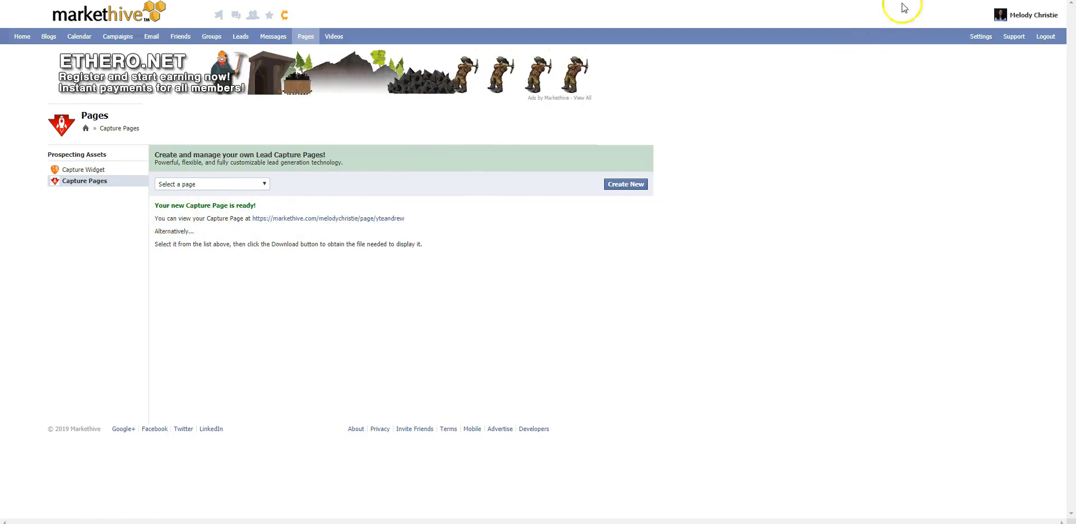
key("ctrl+Tab")
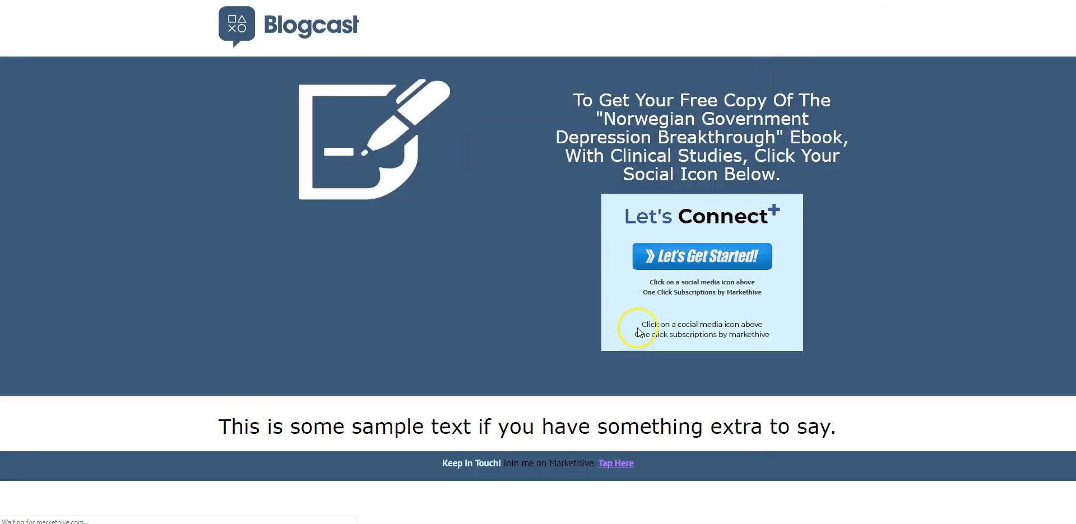
left_click_drag(573, 96, 839, 166)
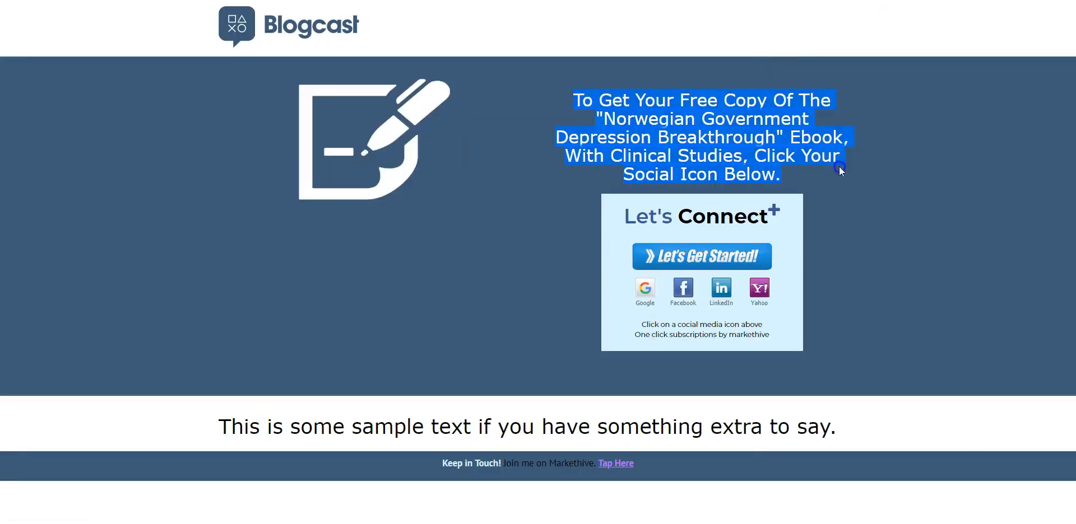
left_click(960, 188)
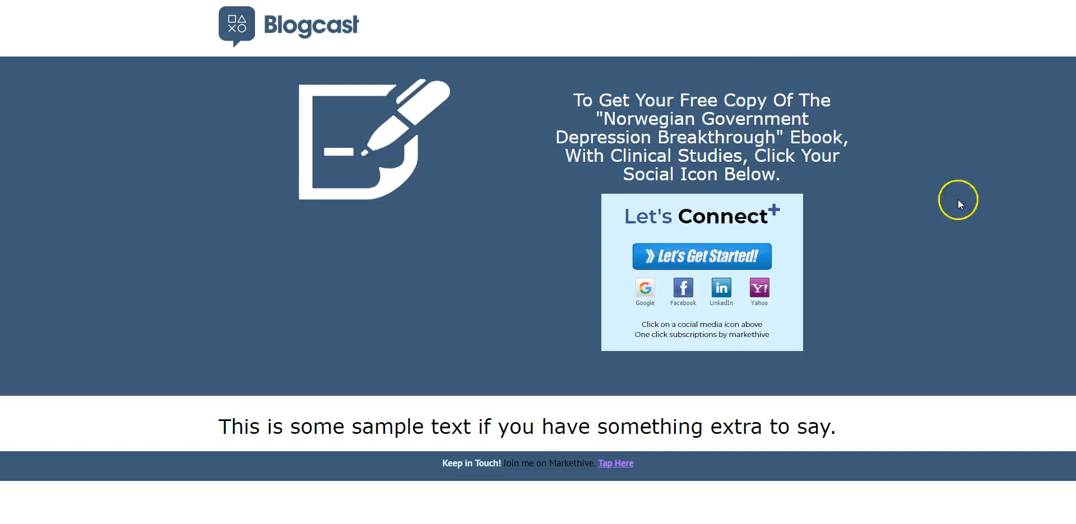
left_click_drag(223, 427, 872, 429)
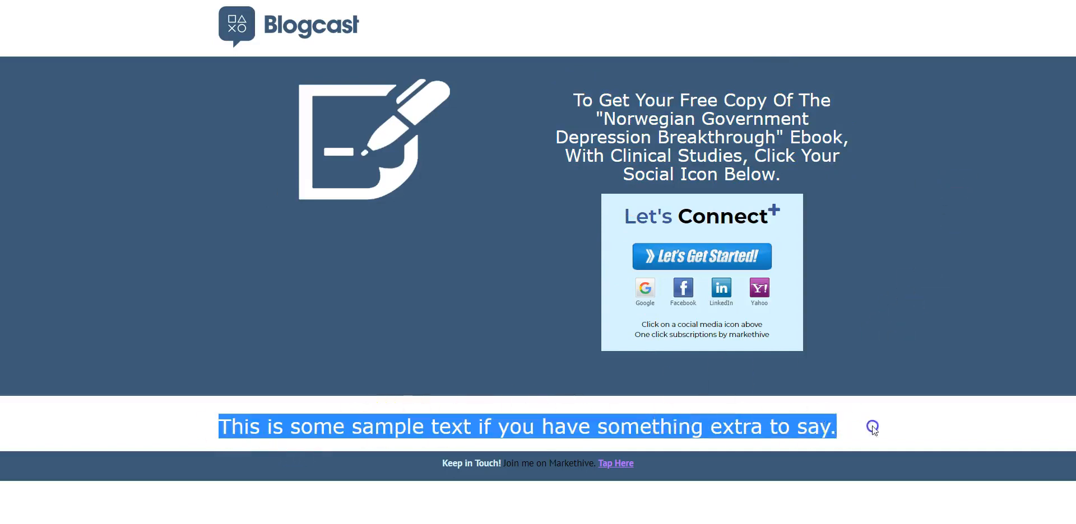
left_click(880, 427)
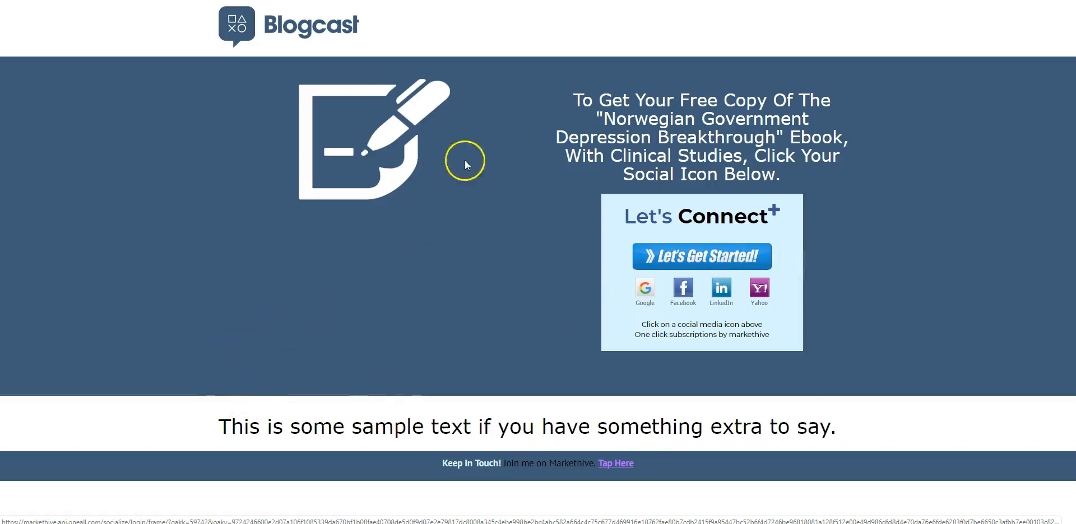
Step: Test the capture widget by subscribing with a Google account
left_click(645, 291)
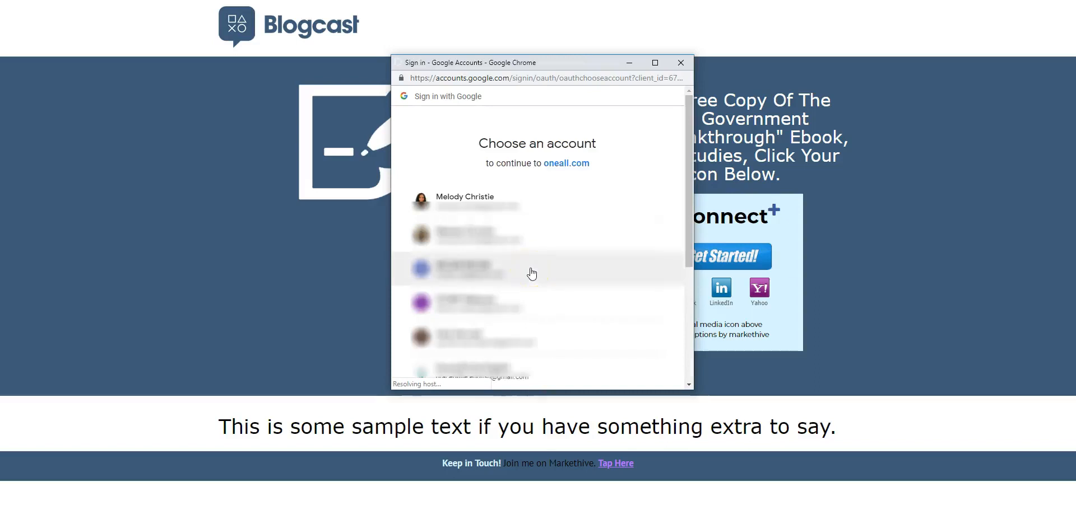
left_click(533, 196)
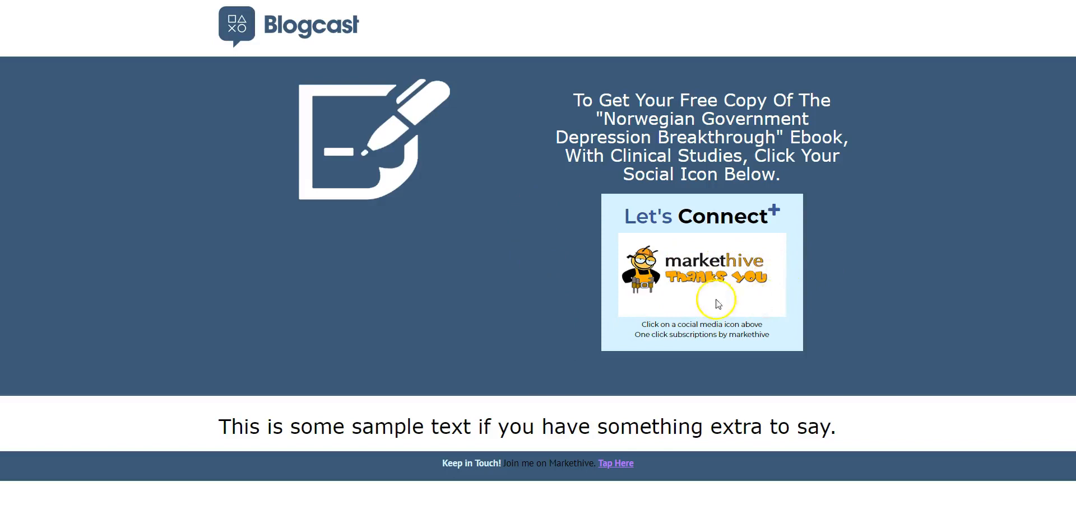
left_click(79, 149)
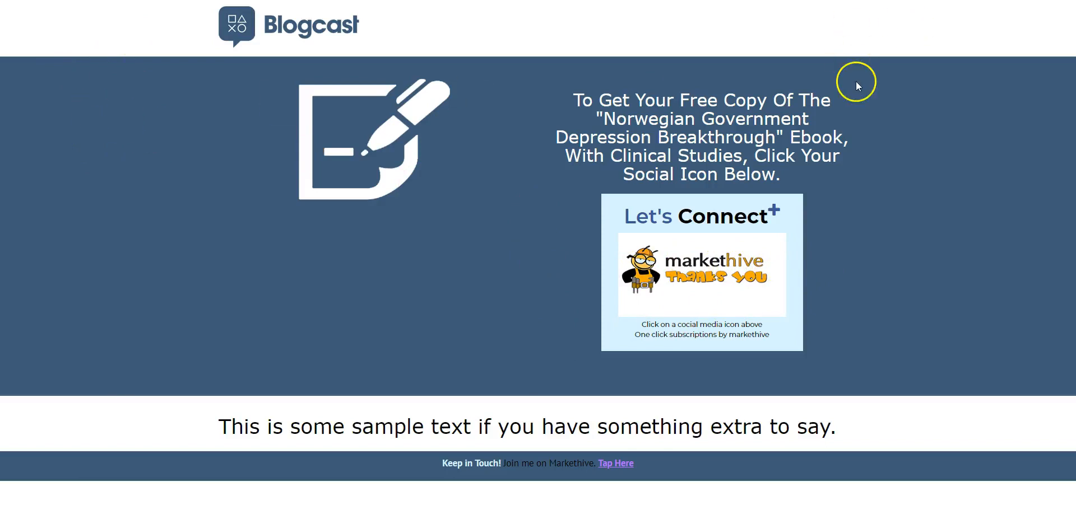
Step: Return to the Markethive home page and check the notifications for new leads
left_click(426, 1)
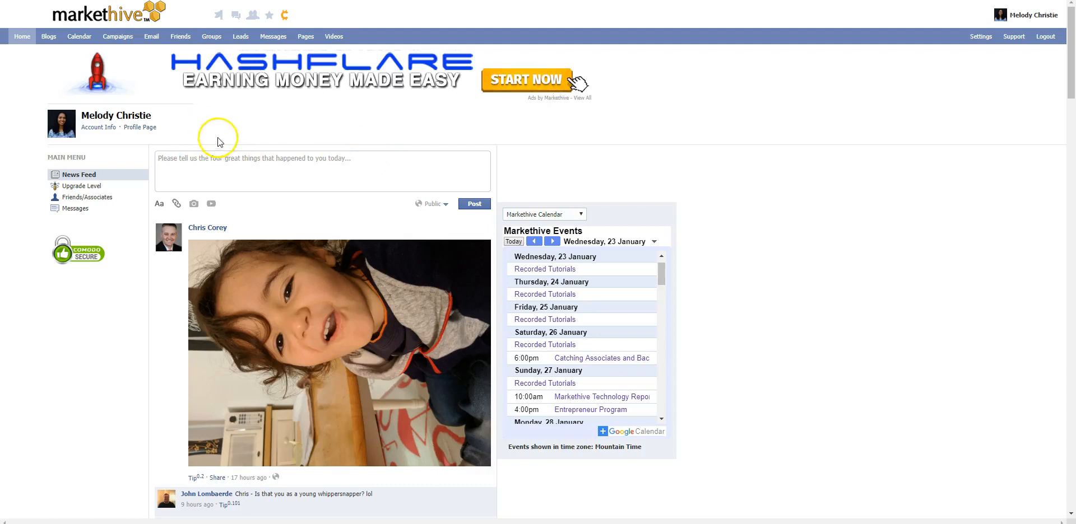
left_click(270, 17)
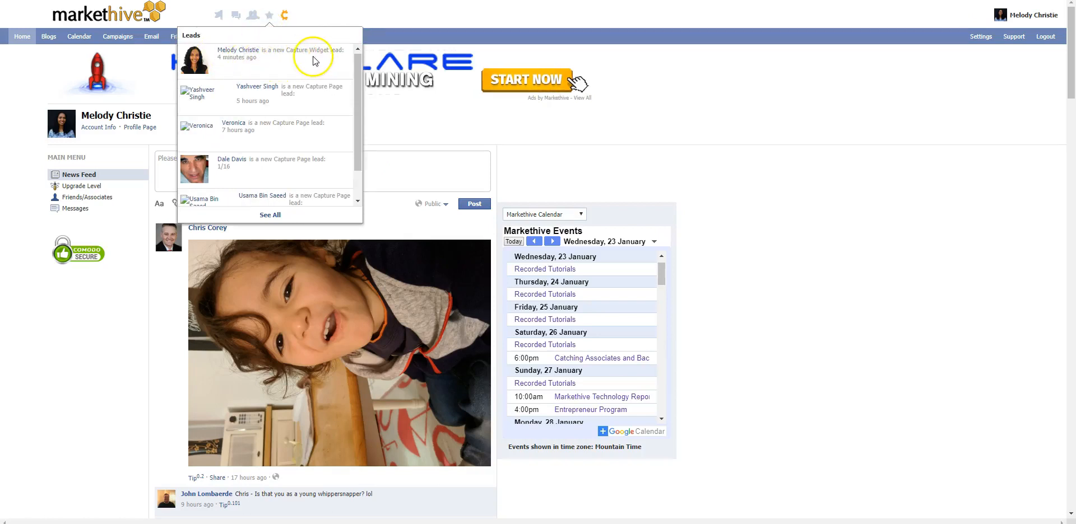
left_click(399, 29)
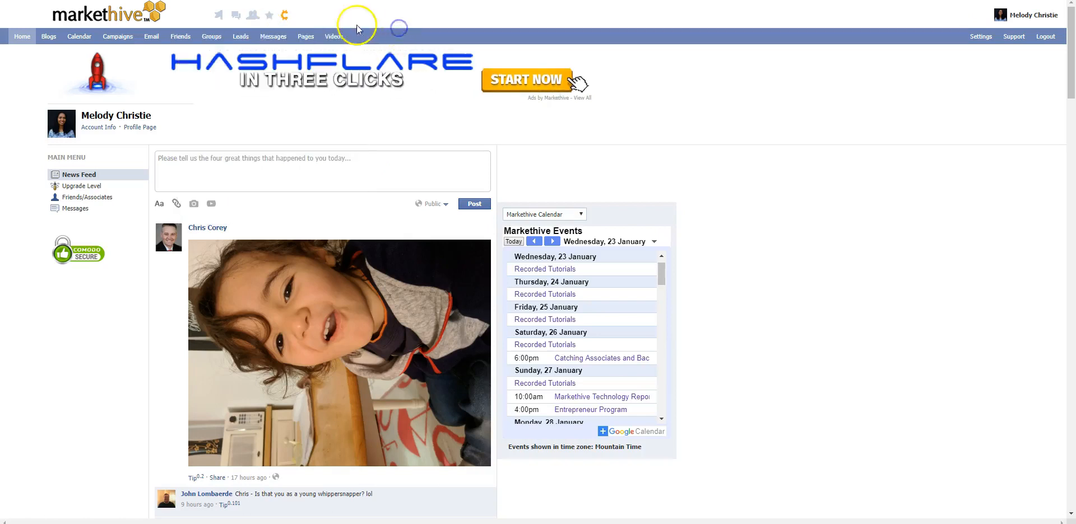
Step: Show the YTE group in lead management and examine the captured lead's contact details
left_click(241, 37)
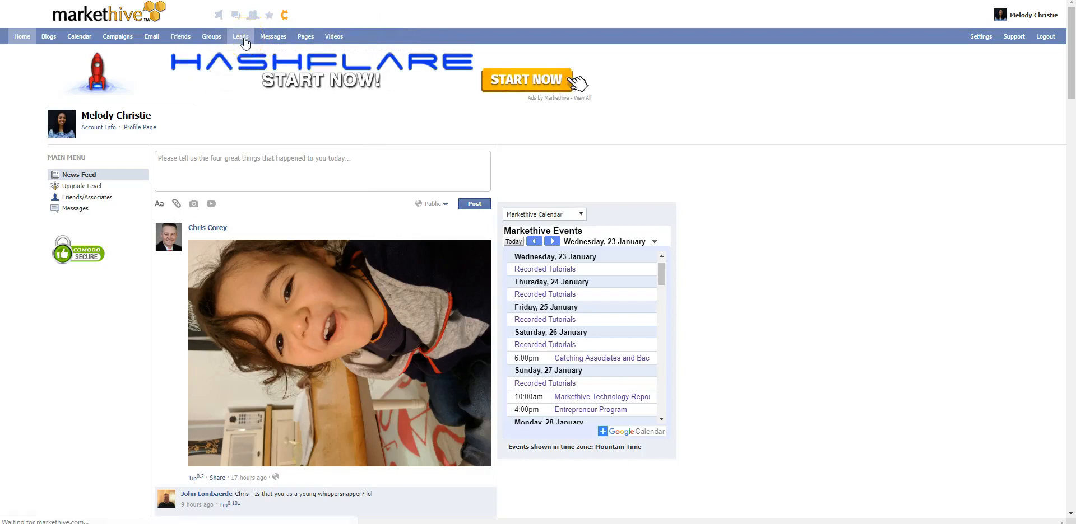
left_click(211, 156)
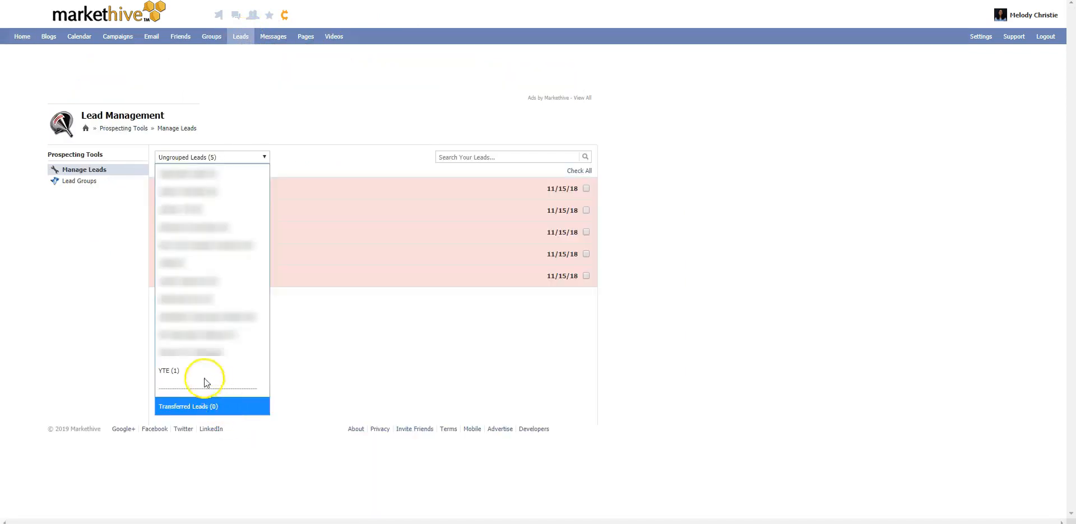
left_click(202, 375)
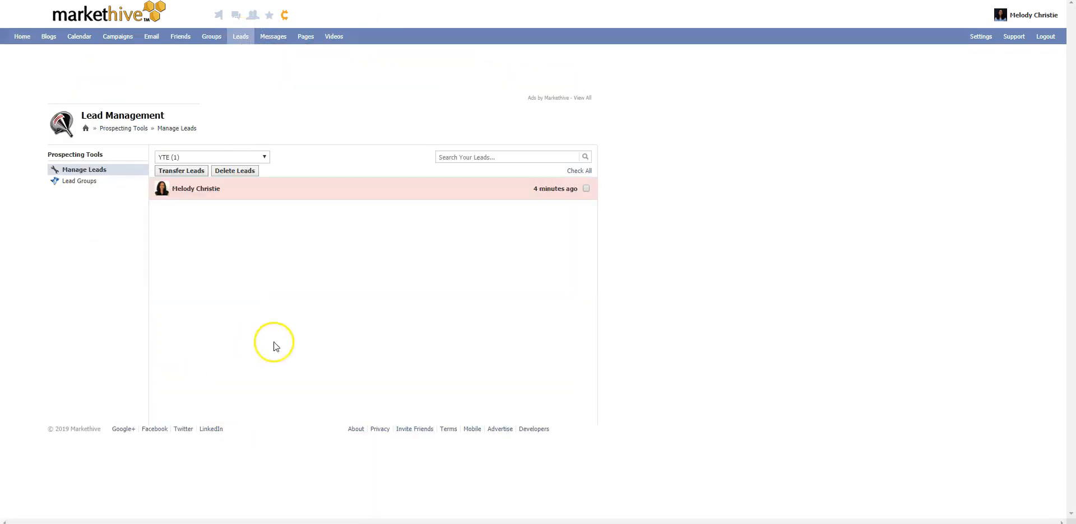
left_click(225, 190)
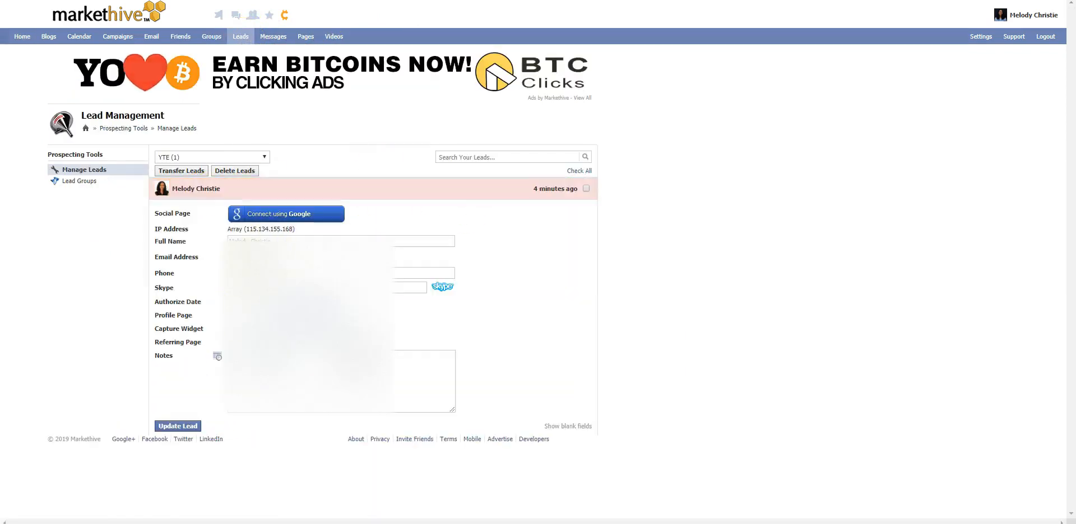
left_click(274, 241)
left_click(211, 252)
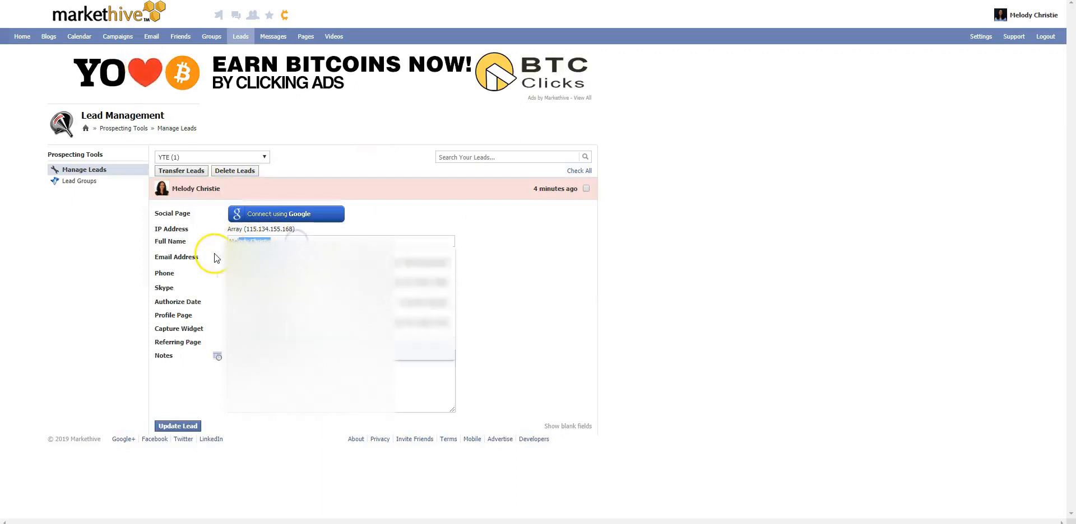
left_click(224, 277)
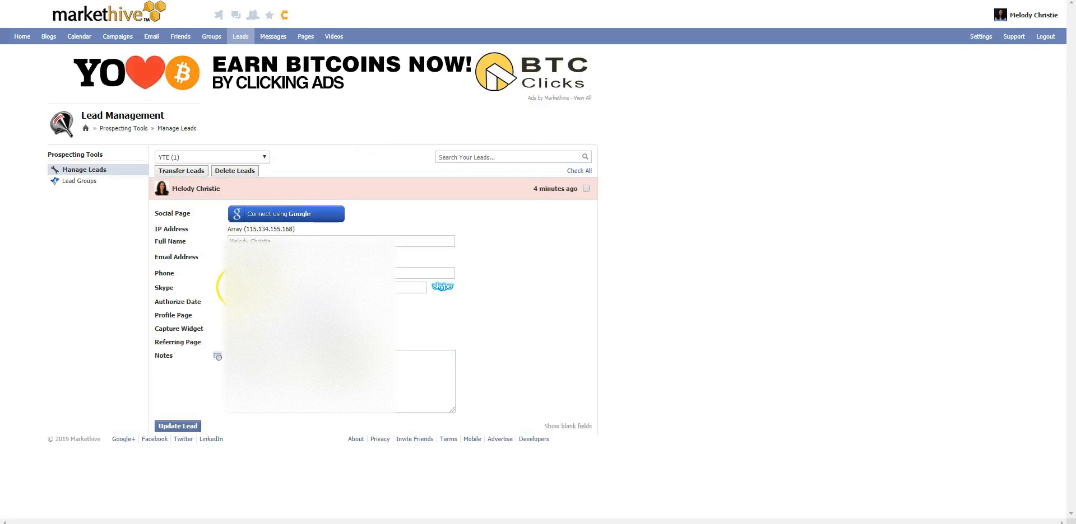